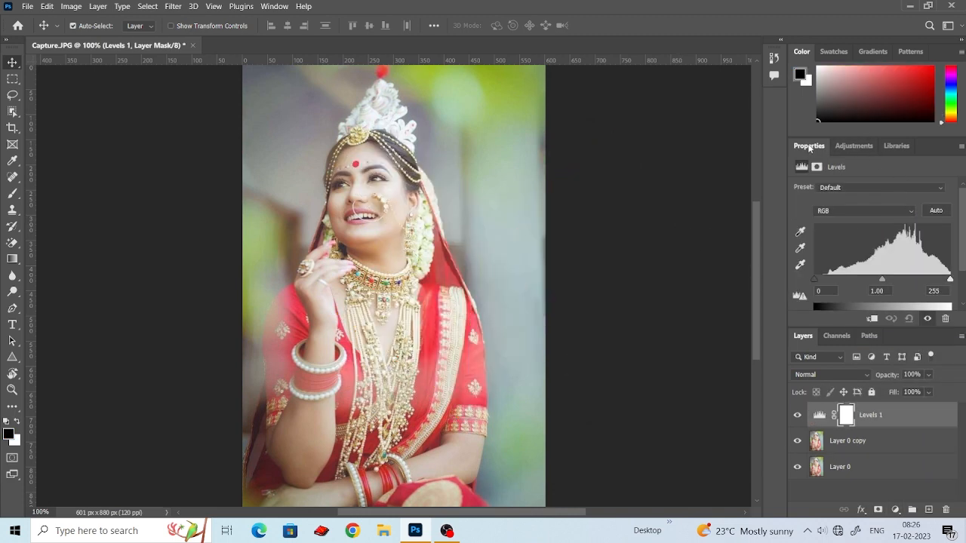
Set the Levels 1 black input level to 41 in the Red channel and 21 in the RGB channel.
{"action": "left_click_drag", "start_coordinate": [809, 147], "coordinate": [598, 129]}
{"action": "left_click", "coordinate": [631, 192]}
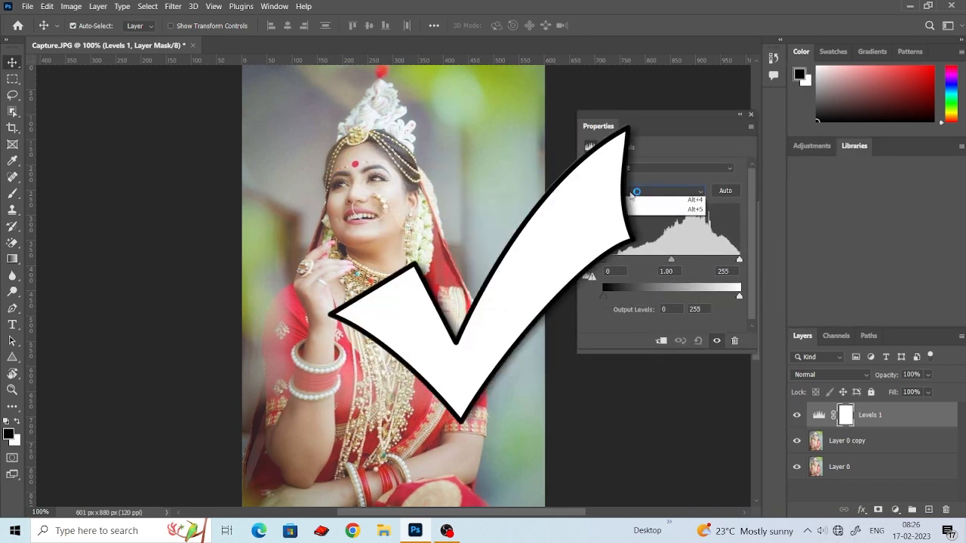
{"action": "left_click", "coordinate": [638, 201]}
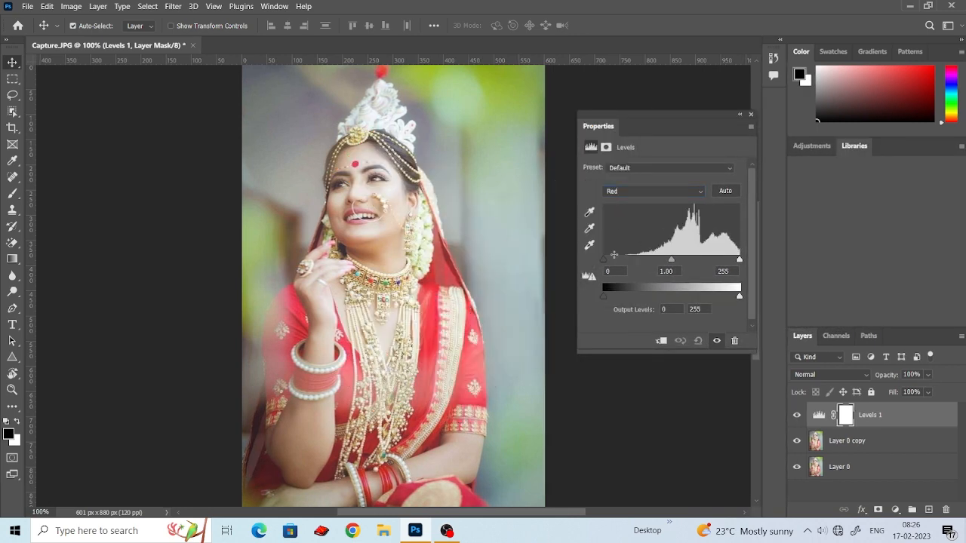
{"action": "left_click_drag", "start_coordinate": [606, 262], "coordinate": [626, 261]}
{"action": "left_click", "coordinate": [626, 192]}
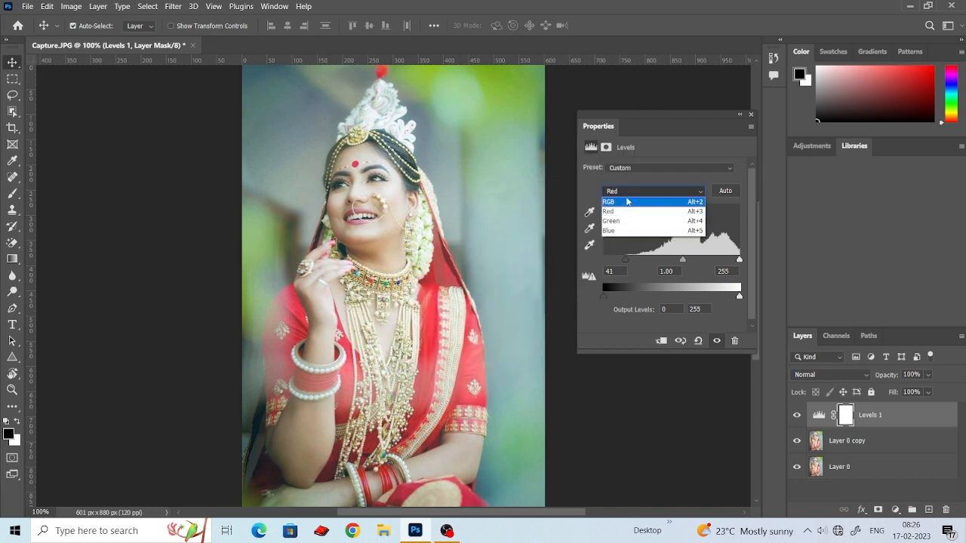
{"action": "left_click", "coordinate": [625, 201]}
{"action": "left_click_drag", "start_coordinate": [603, 259], "coordinate": [613, 261]}
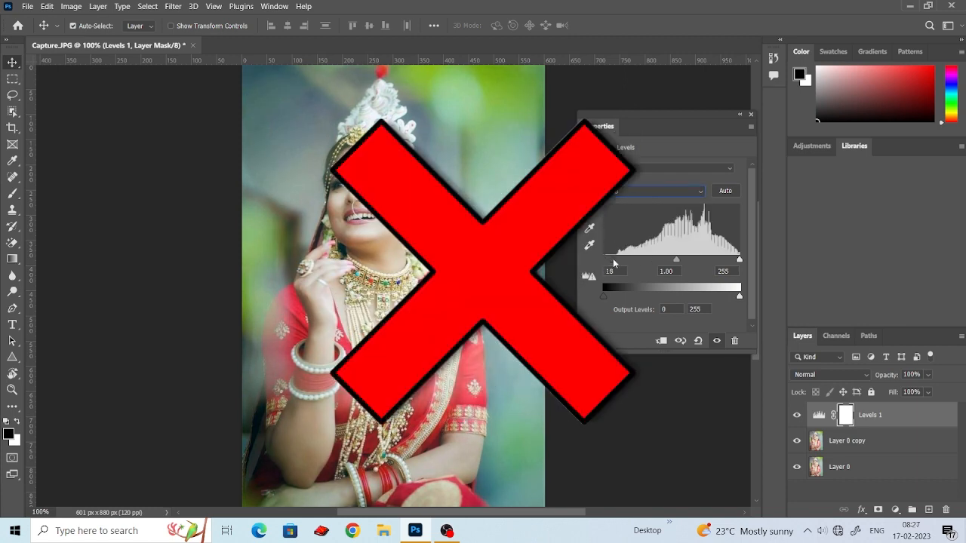
Set the Levels 1 black input level to 19 in the Green channel and 20 in the Blue channel.
{"action": "left_click", "coordinate": [636, 192]}
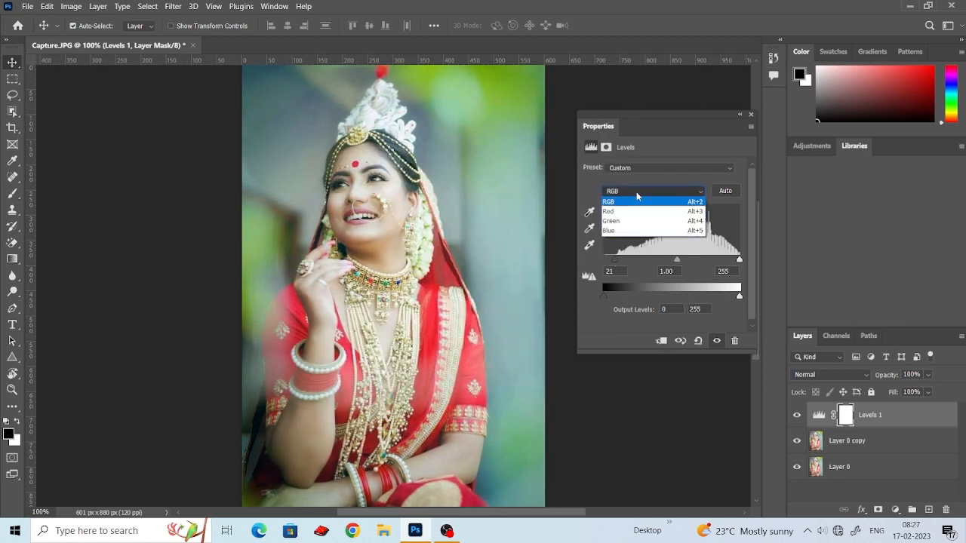
{"action": "left_click", "coordinate": [632, 211]}
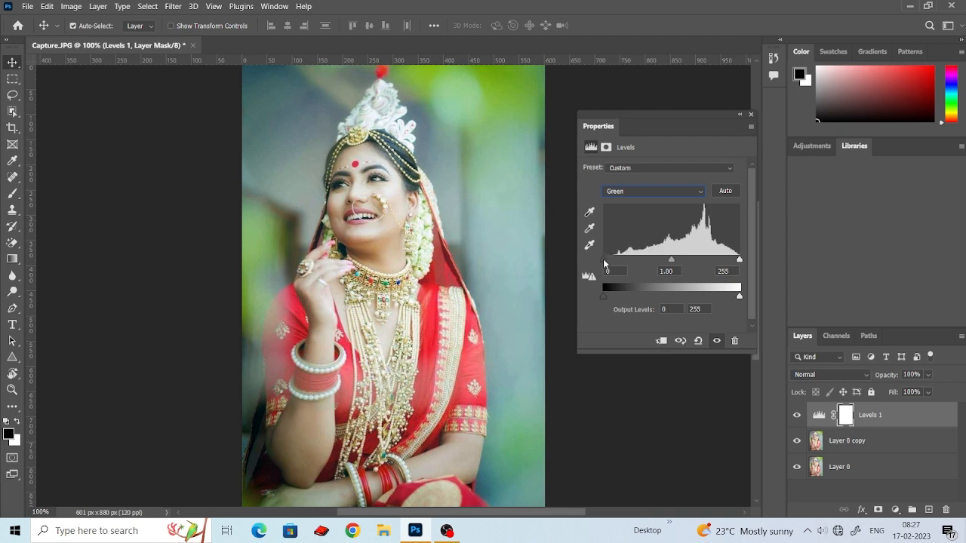
{"action": "left_click_drag", "start_coordinate": [605, 260], "coordinate": [615, 259]}
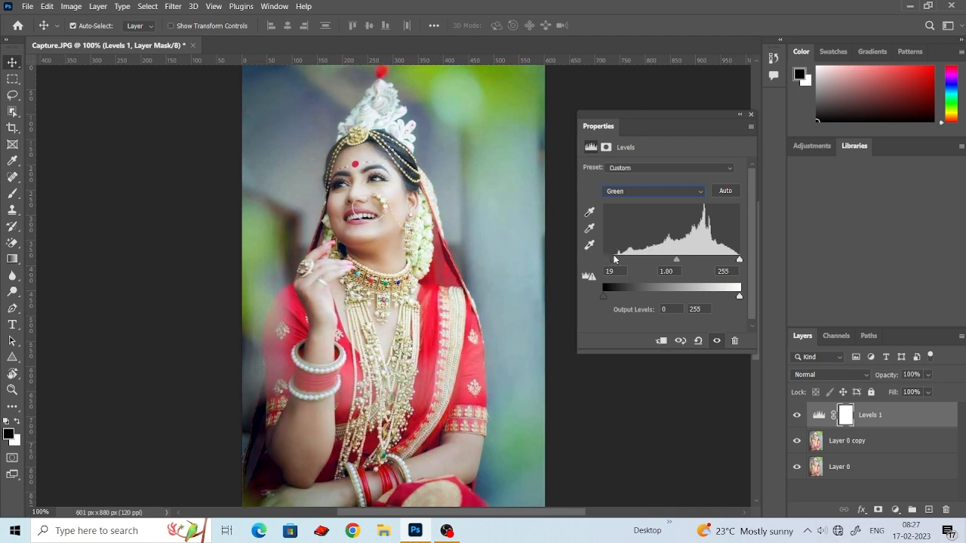
{"action": "left_click", "coordinate": [652, 191]}
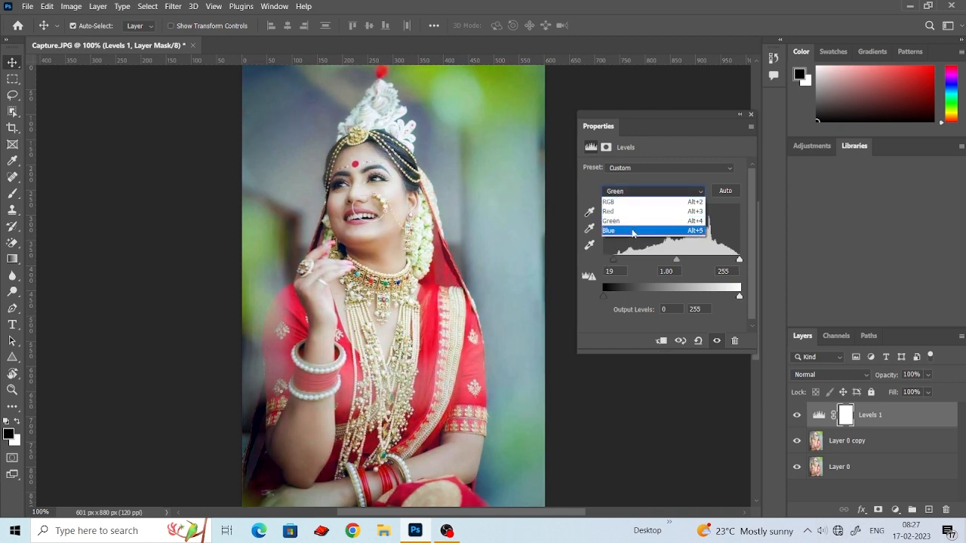
{"action": "left_click", "coordinate": [634, 229]}
{"action": "left_click_drag", "start_coordinate": [604, 260], "coordinate": [615, 258]}
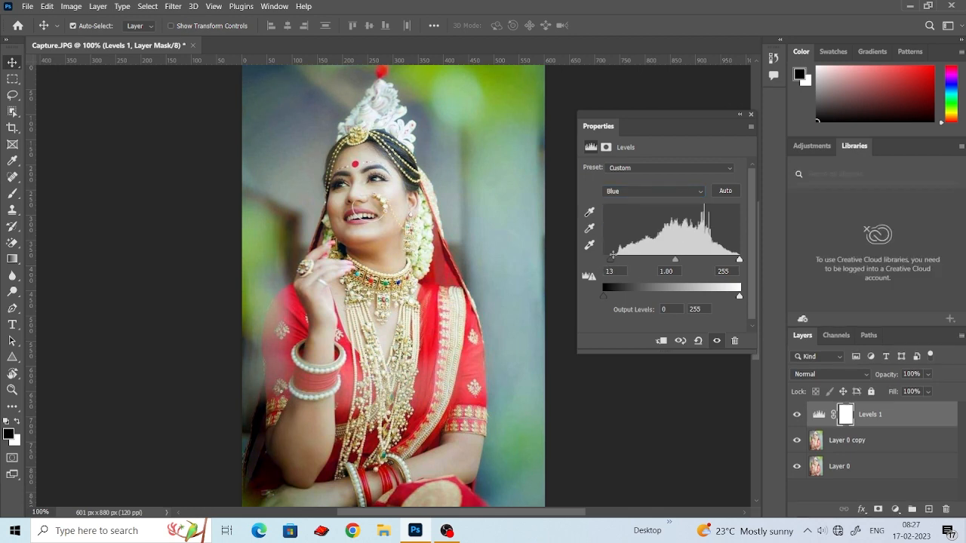
{"action": "left_click_drag", "start_coordinate": [613, 264], "coordinate": [616, 263]}
Raise the Levels 1 black input level to 51 in the Red channel and 22 in the Green channel.
{"action": "left_click", "coordinate": [634, 191]}
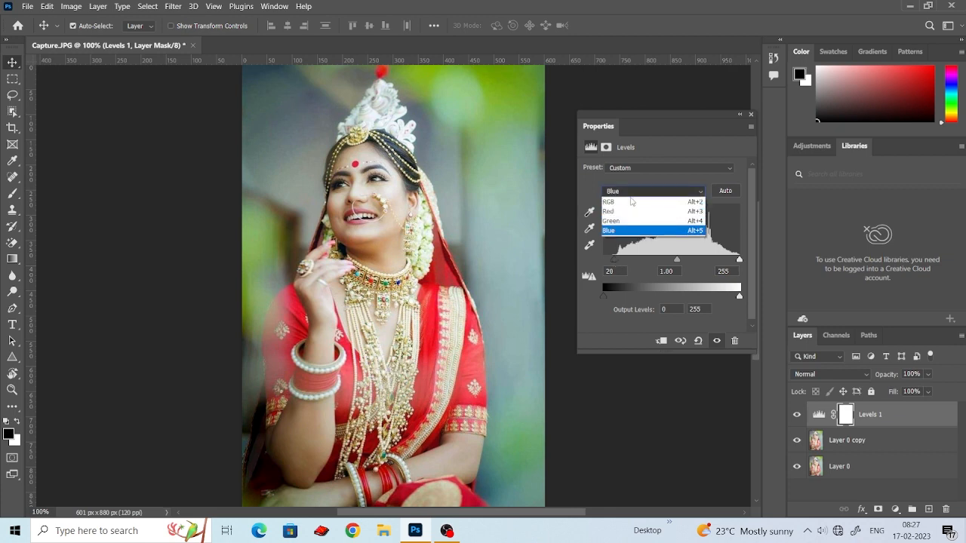
{"action": "left_click", "coordinate": [628, 215]}
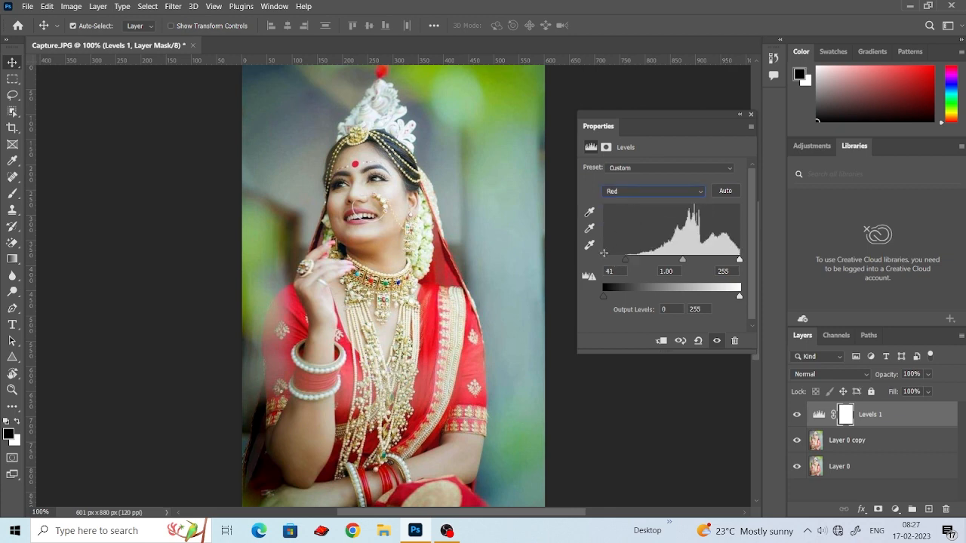
{"action": "left_click_drag", "start_coordinate": [626, 261], "coordinate": [630, 262]}
{"action": "left_click", "coordinate": [632, 193]}
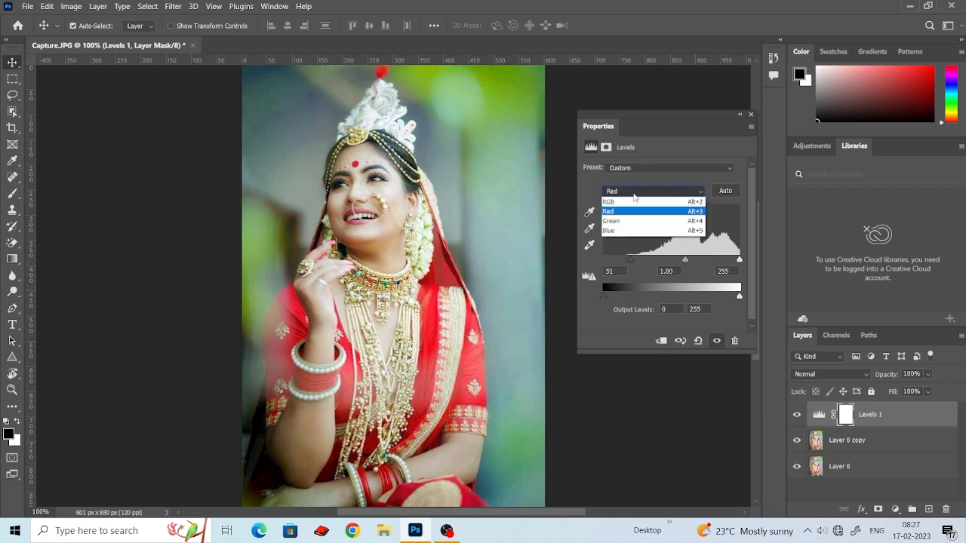
{"action": "left_click", "coordinate": [629, 221]}
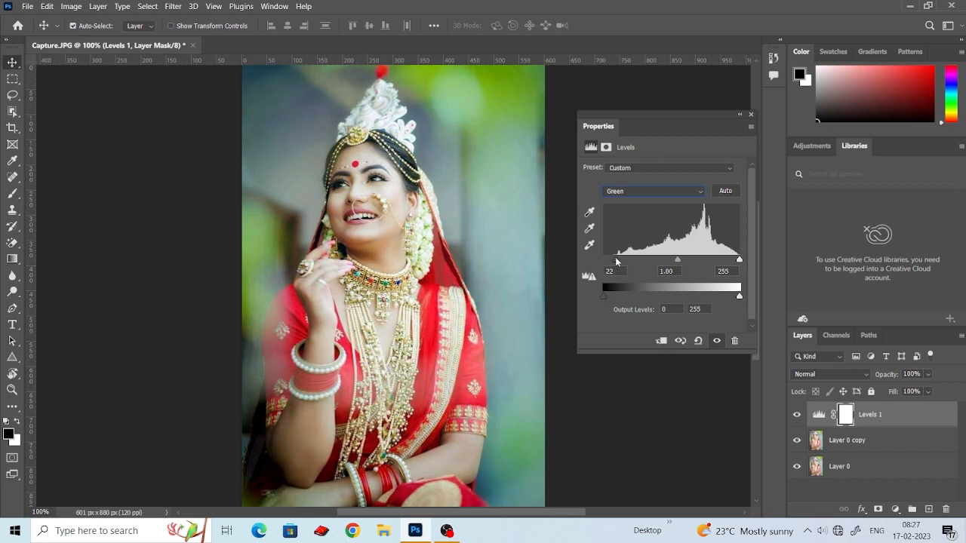
Collapse the Levels settings and compare the photo with and without the Levels 1 adjustment.
{"action": "left_click", "coordinate": [740, 116]}
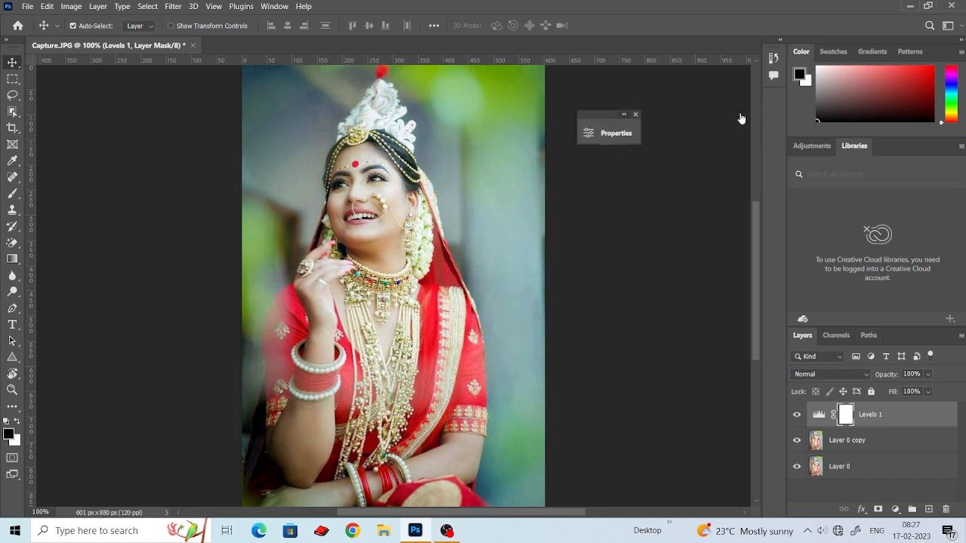
{"action": "left_click", "coordinate": [798, 415]}
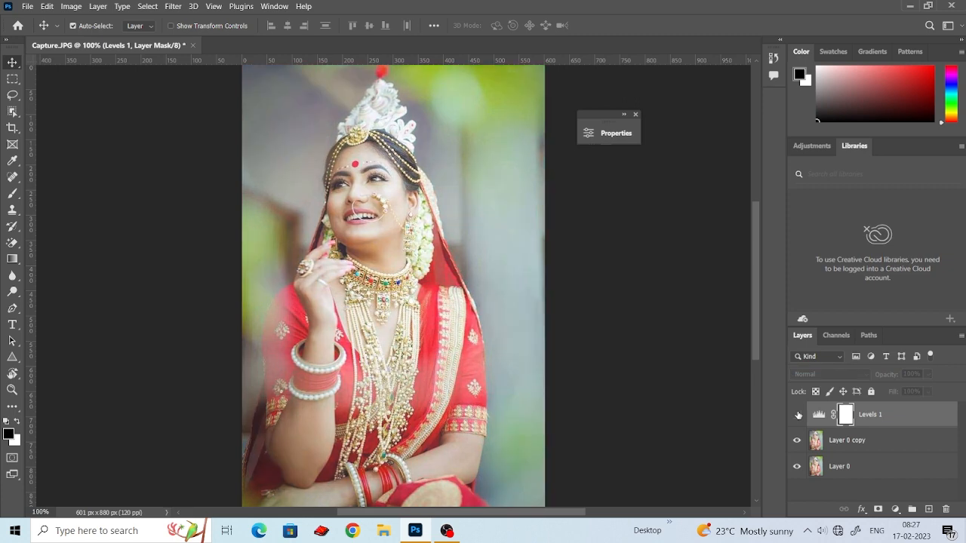
{"action": "left_click", "coordinate": [798, 415]}
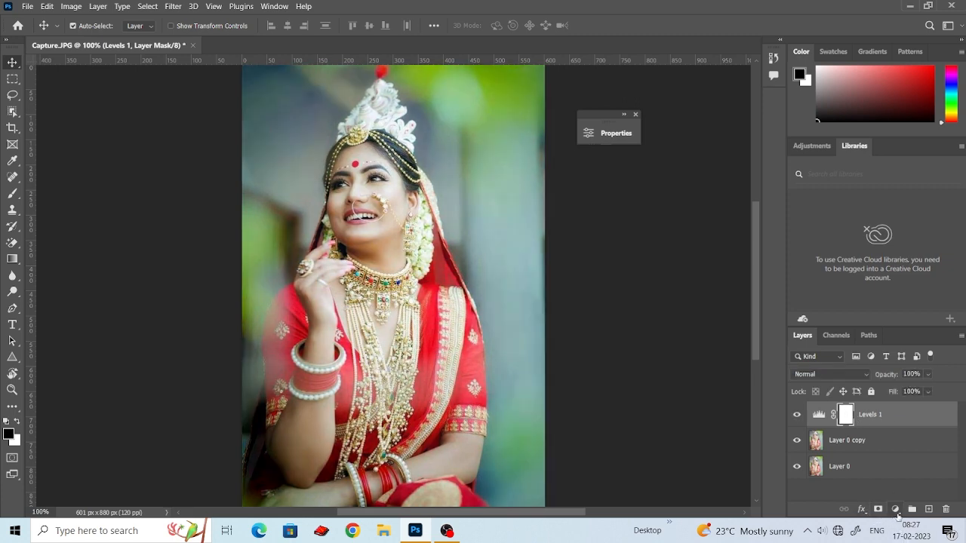
Add a Brightness/Contrast adjustment layer above Levels 1 with brightness -5 and contrast 16.
{"action": "left_click", "coordinate": [895, 510]}
{"action": "left_click", "coordinate": [895, 334]}
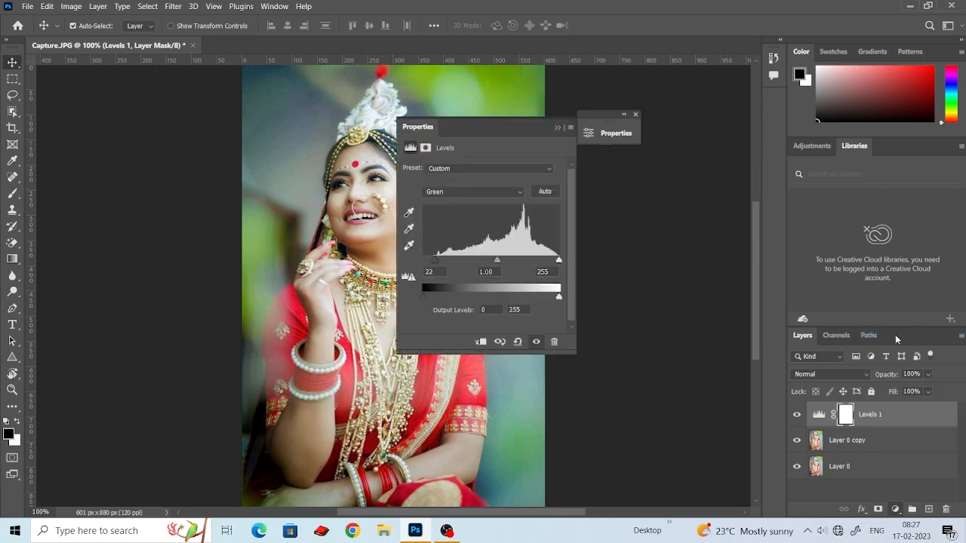
{"action": "left_click_drag", "start_coordinate": [487, 128], "coordinate": [664, 225]}
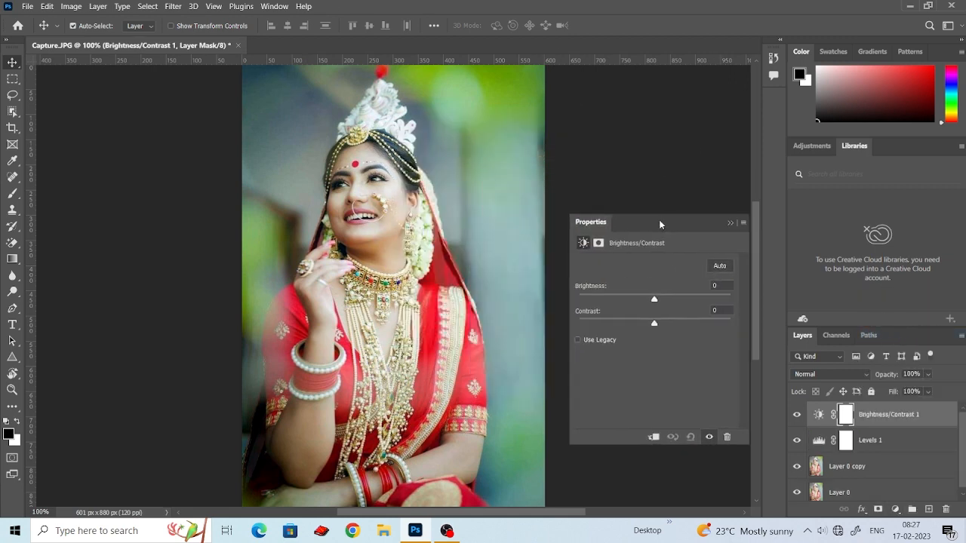
{"action": "left_click_drag", "start_coordinate": [658, 326], "coordinate": [655, 303]}
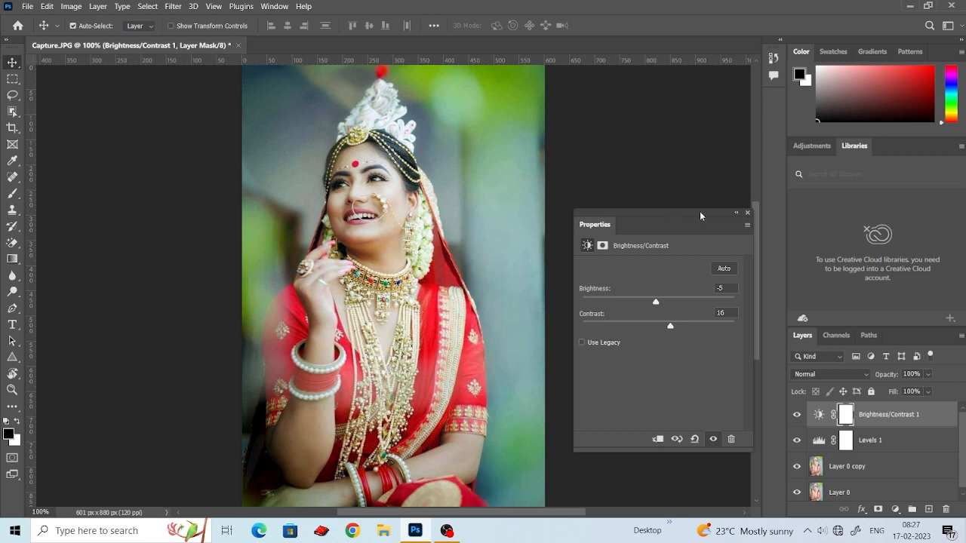
{"action": "left_click", "coordinate": [749, 214]}
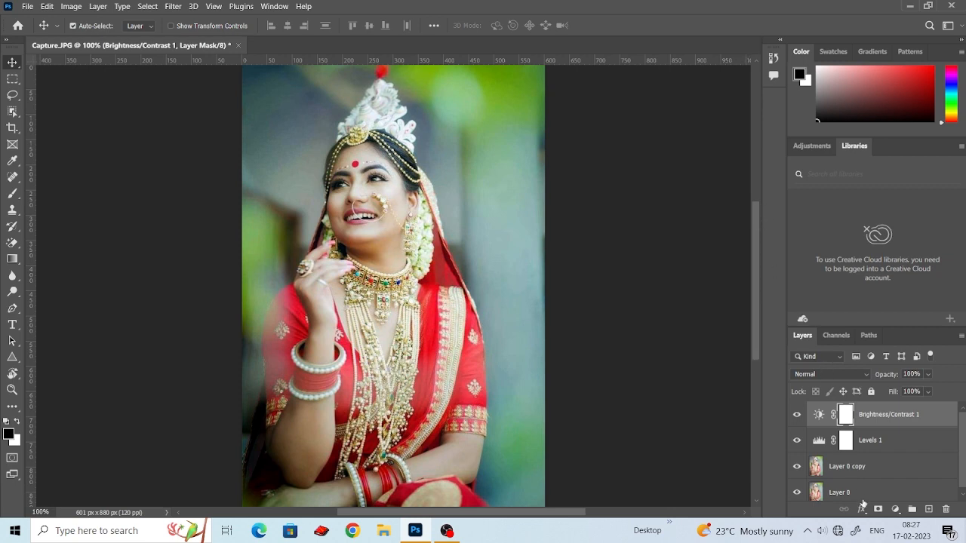
Add a Curves adjustment layer and shift the RGB curve's black point slightly inward to deepen the shadows.
{"action": "left_click", "coordinate": [894, 510]}
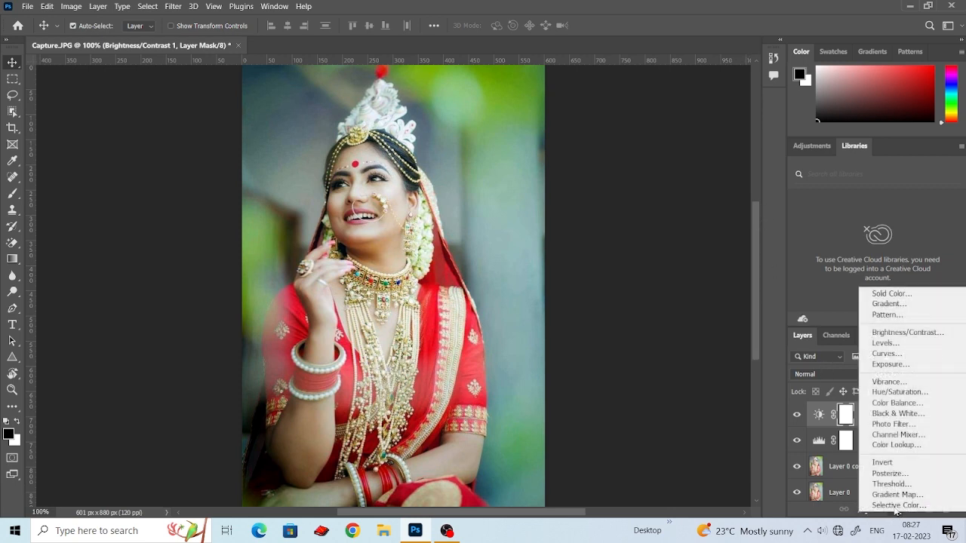
{"action": "left_click", "coordinate": [902, 360]}
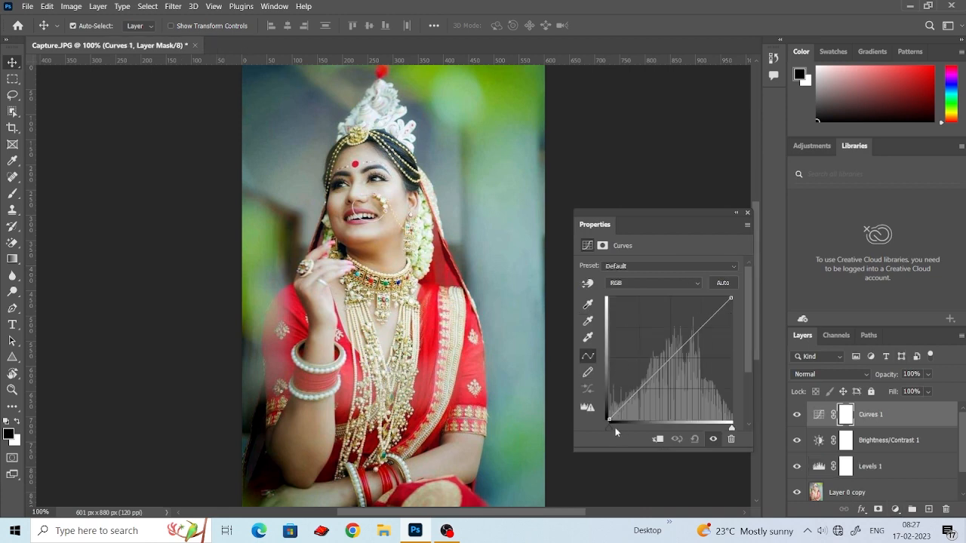
{"action": "left_click_drag", "start_coordinate": [608, 426], "coordinate": [614, 425]}
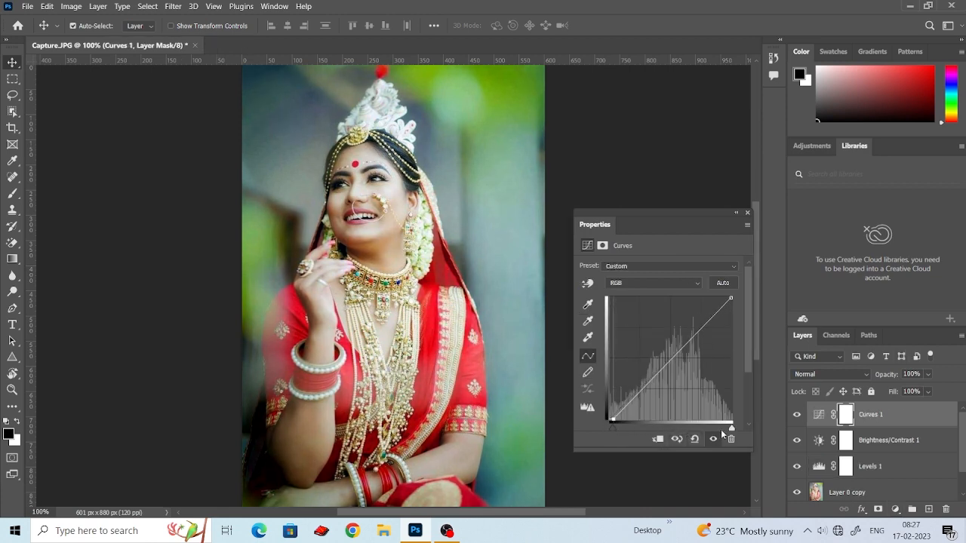
{"action": "left_click_drag", "start_coordinate": [727, 431], "coordinate": [739, 429]}
{"action": "left_click", "coordinate": [748, 212]}
Merge Layer 0 copy with the Levels 1, Brightness/Contrast 1 and Curves 1 adjustment layers into one layer.
{"action": "scroll", "coordinate": [874, 428], "scroll_direction": "down", "scroll_amount": 1}
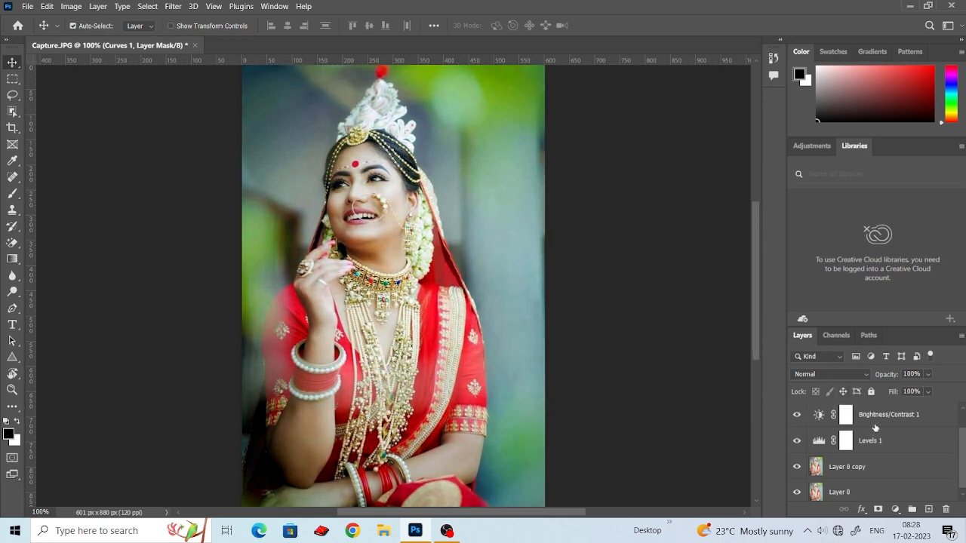
{"action": "left_click", "coordinate": [872, 468]}
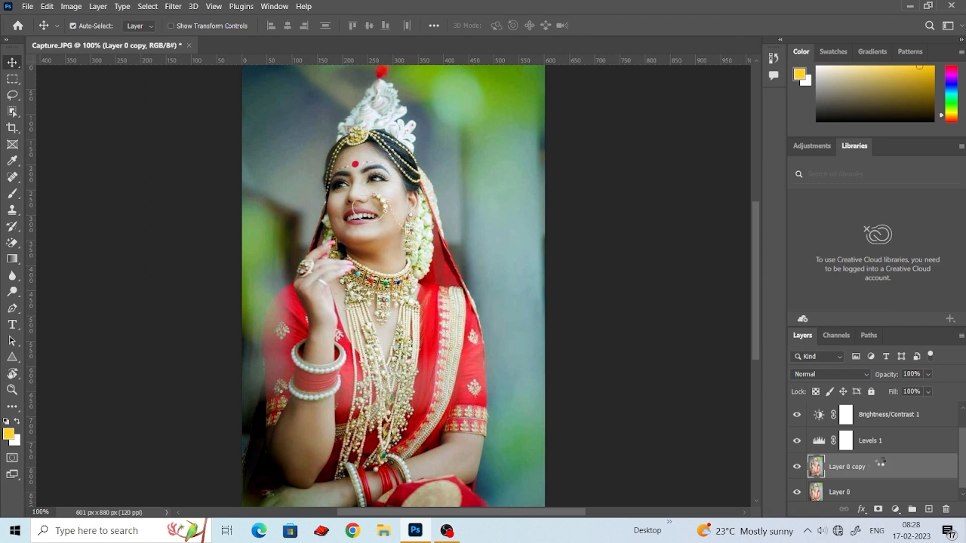
{"action": "scroll", "coordinate": [900, 446], "scroll_direction": "up", "scroll_amount": 1}
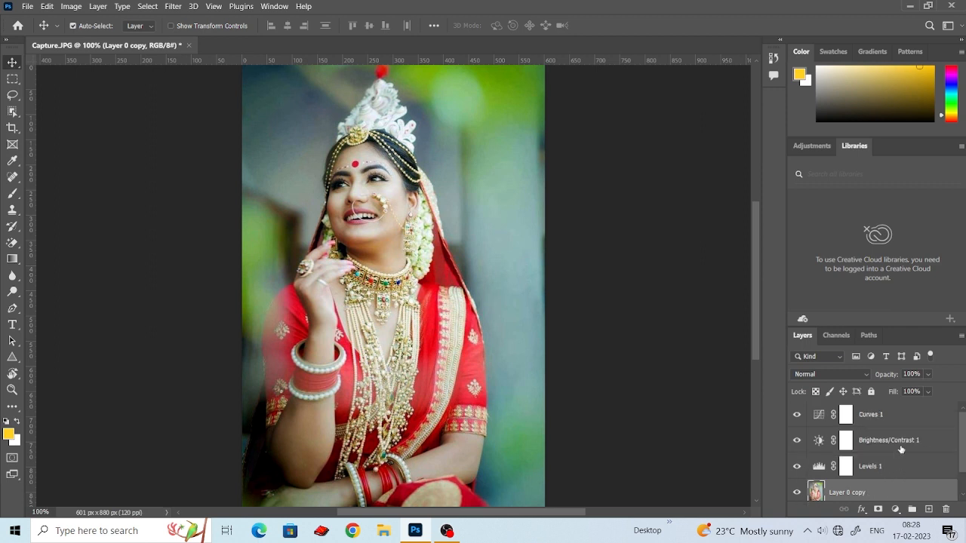
{"action": "left_click", "coordinate": [862, 421], "text": "shift"}
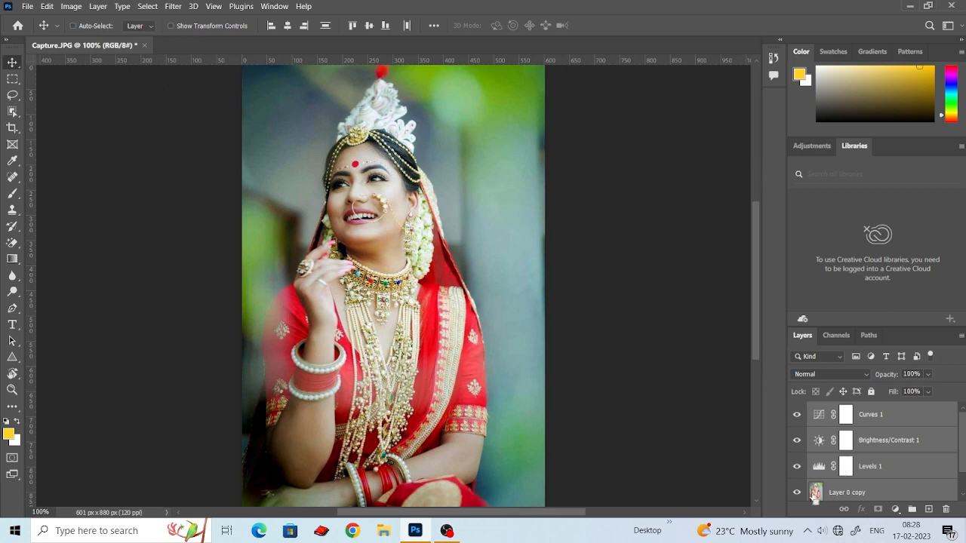
{"action": "key", "text": "ctrl+e"}
Compare the merged Curves 1 layer with the original Layer 0 by toggling its visibility.
{"action": "left_click", "coordinate": [798, 415]}
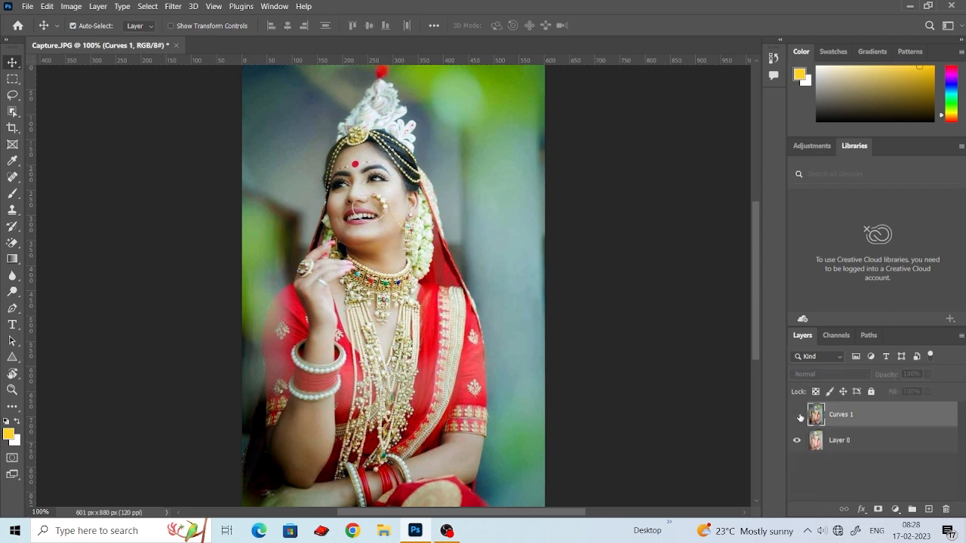
{"action": "left_click", "coordinate": [797, 416]}
{"action": "left_click", "coordinate": [798, 416]}
{"action": "left_click", "coordinate": [798, 415]}
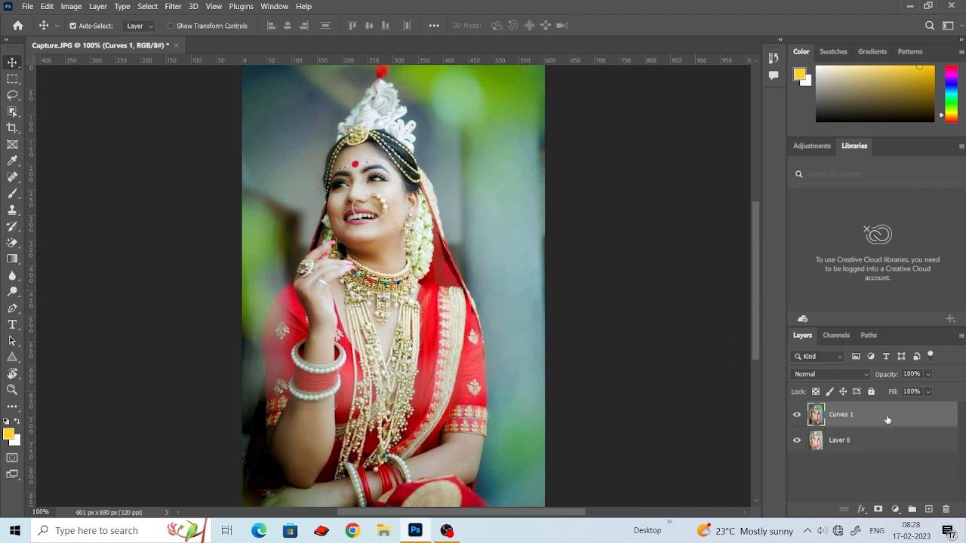
Duplicate the merged Curves 1 layer and convert the copy to a Smart Object.
{"action": "mouse_move", "coordinate": [673, 387]}
{"action": "left_mouse_down"}
{"action": "mouse_move", "coordinate": [653, 391]}
{"action": "mouse_move", "coordinate": [664, 385]}
{"action": "left_mouse_up"}
{"action": "left_click_drag", "start_coordinate": [913, 421], "coordinate": [929, 510]}
{"action": "left_click_drag", "start_coordinate": [686, 343], "coordinate": [684, 344]}
{"action": "left_click", "coordinate": [185, 7]}
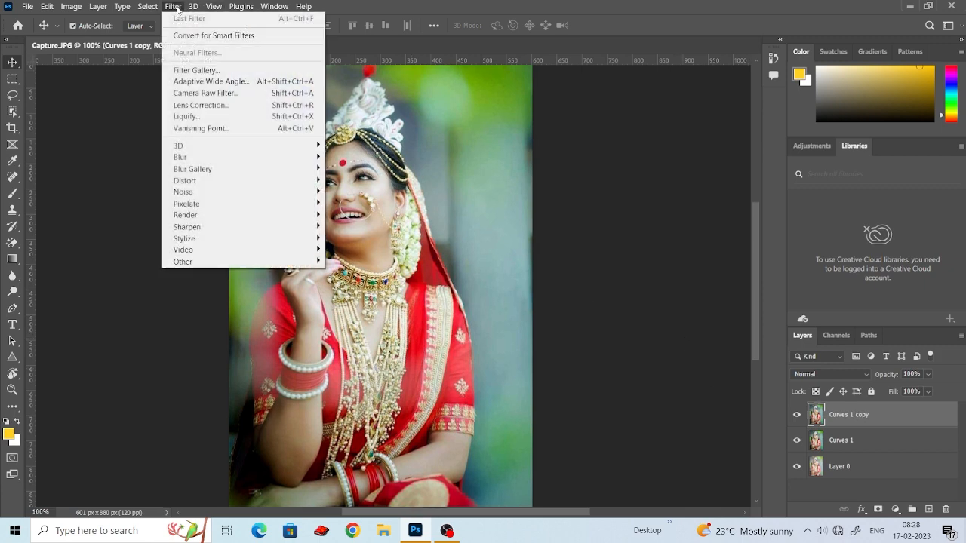
{"action": "right_click", "coordinate": [888, 423]}
{"action": "right_click", "coordinate": [889, 423]}
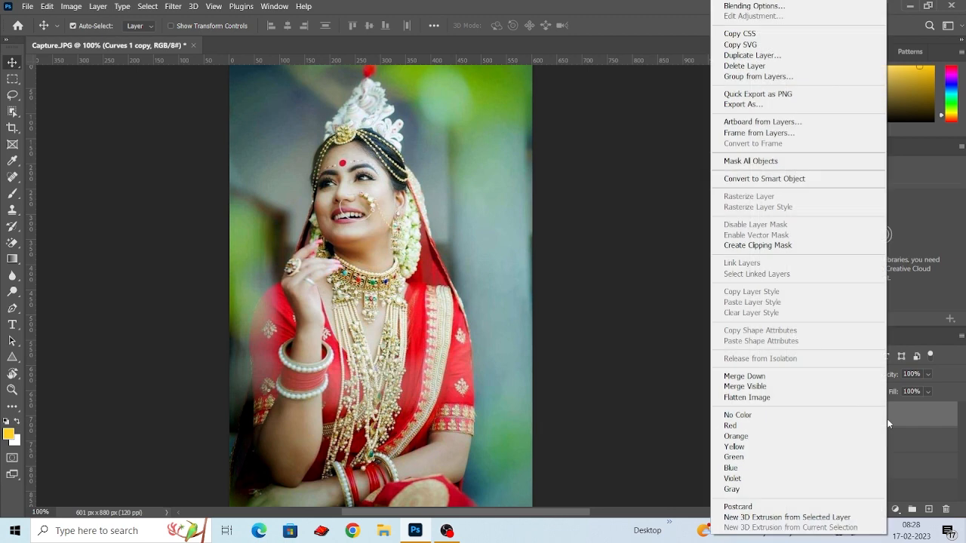
{"action": "left_click", "coordinate": [796, 181]}
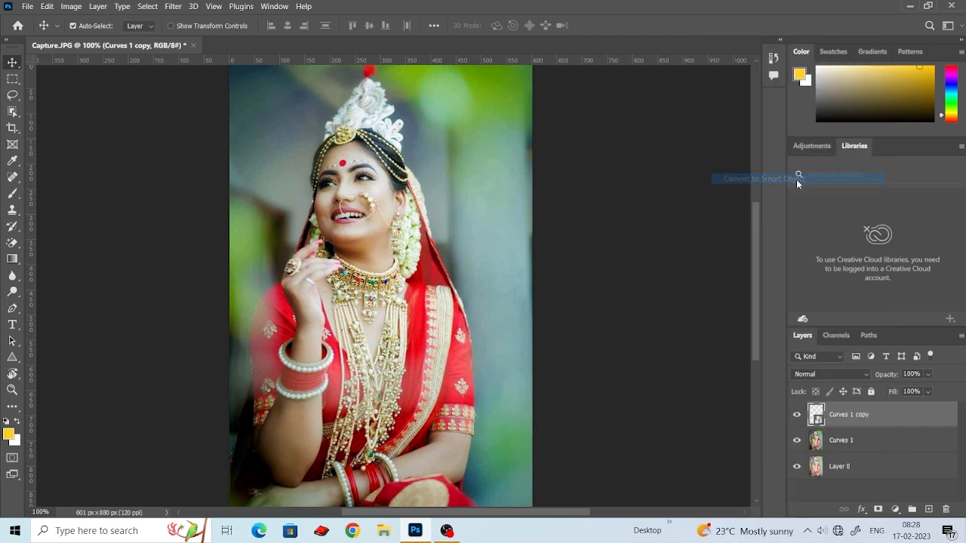
Open the Camera Raw filter on the Curves 1 copy layer and set Highlights to +5 and Shadows to -4.
{"action": "left_click", "coordinate": [171, 7]}
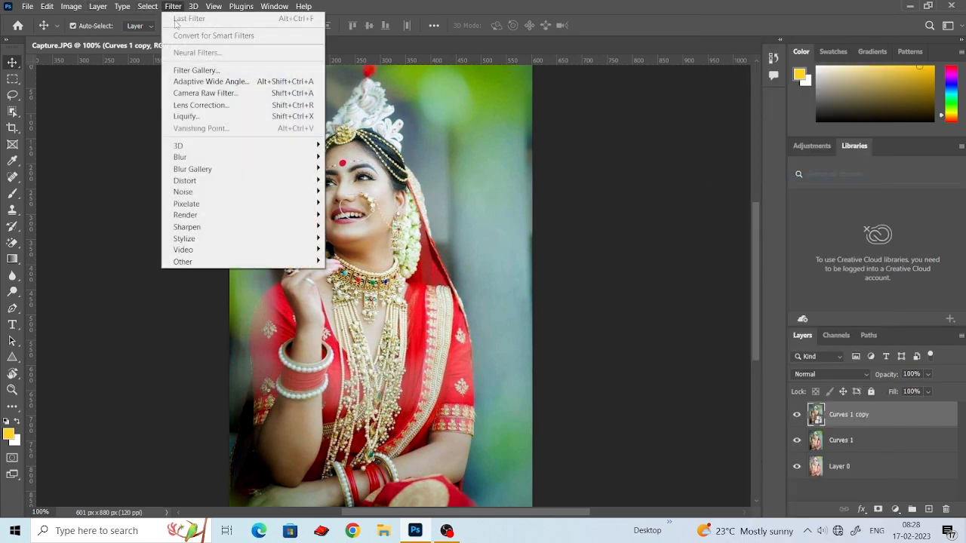
{"action": "left_click", "coordinate": [199, 93]}
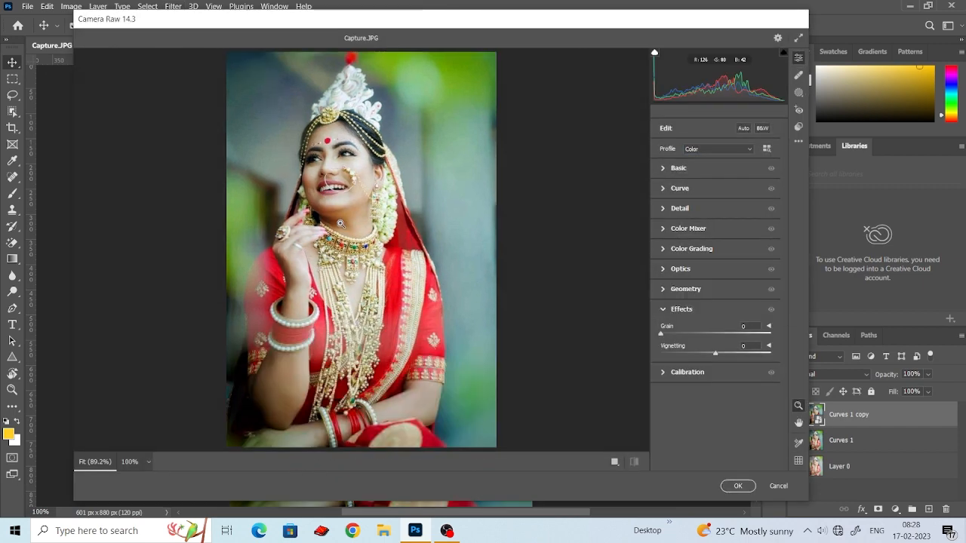
{"action": "scroll", "coordinate": [382, 204], "scroll_direction": "up", "scroll_amount": 2}
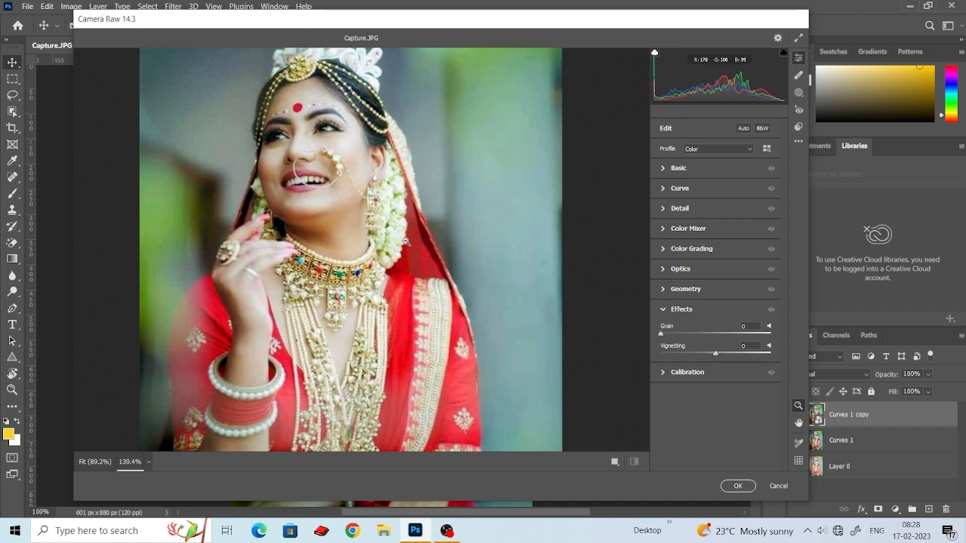
{"action": "left_click", "coordinate": [665, 168]}
{"action": "scroll", "coordinate": [603, 242], "scroll_direction": "up", "scroll_amount": 2}
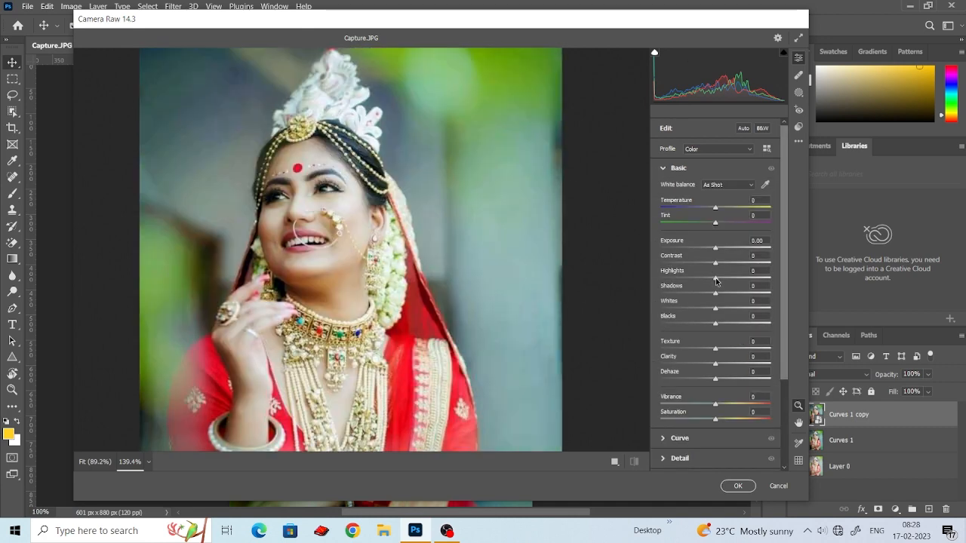
{"action": "mouse_move", "coordinate": [715, 279]}
{"action": "left_mouse_down"}
{"action": "mouse_move", "coordinate": [723, 295]}
{"action": "mouse_move", "coordinate": [706, 287]}
{"action": "mouse_move", "coordinate": [713, 291]}
{"action": "left_mouse_up"}
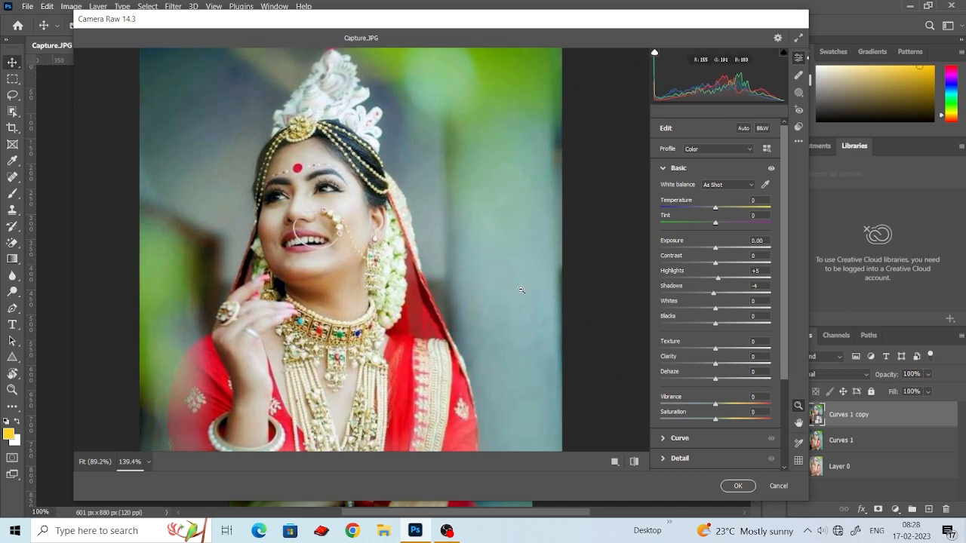
Set the Basic tone values to Whites -28, Blacks +14 and Contrast +18.
{"action": "scroll", "coordinate": [522, 290], "scroll_direction": "down", "scroll_amount": 2}
{"action": "scroll", "coordinate": [519, 291], "scroll_direction": "down", "scroll_amount": 2}
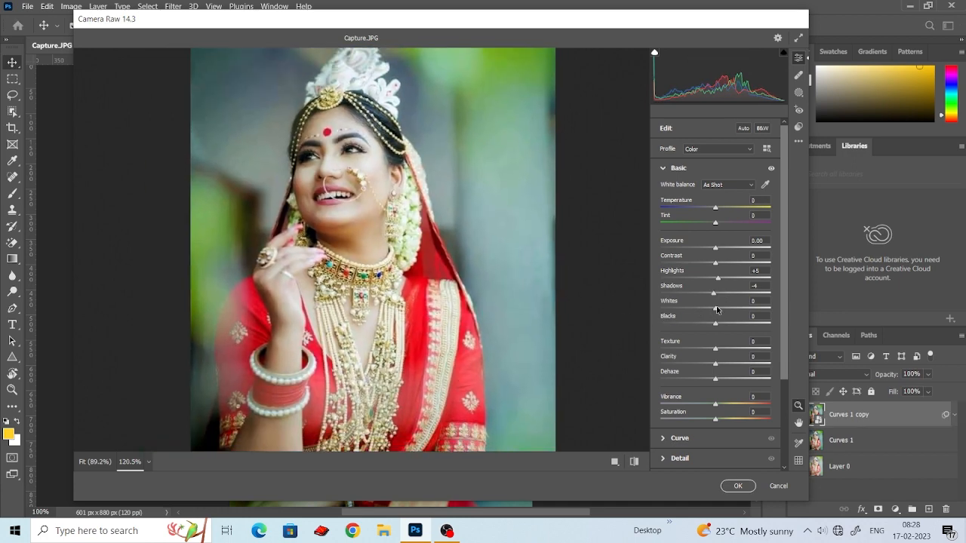
{"action": "left_click_drag", "start_coordinate": [715, 308], "coordinate": [723, 326]}
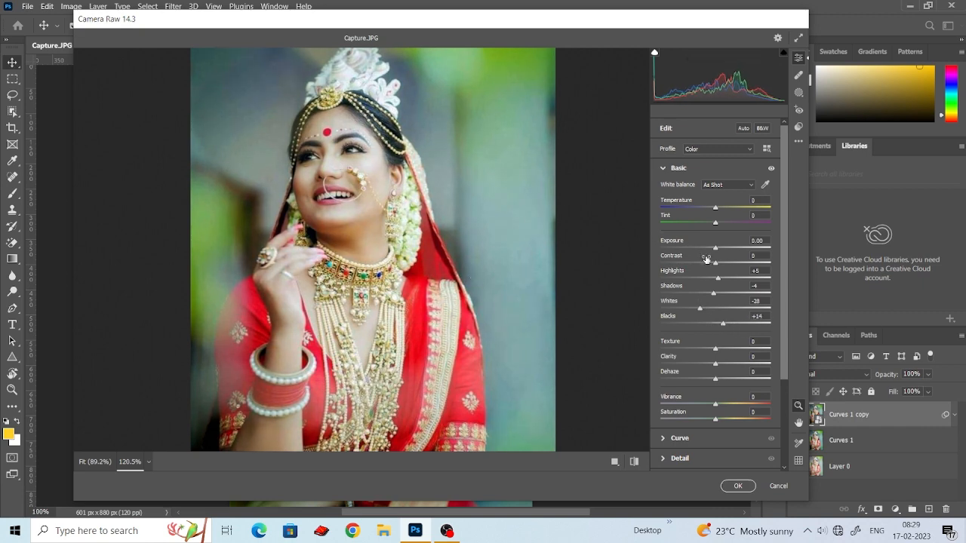
{"action": "mouse_move", "coordinate": [714, 264]}
{"action": "left_mouse_down"}
{"action": "mouse_move", "coordinate": [742, 265]}
{"action": "mouse_move", "coordinate": [726, 268]}
{"action": "left_mouse_up"}
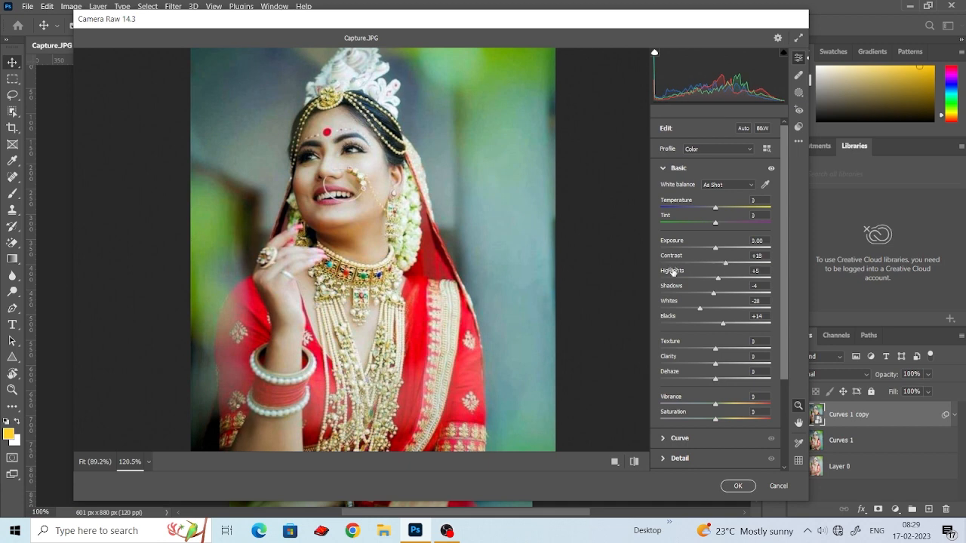
Raise Texture to +31 to bring out detail in the jewelry and sari.
{"action": "scroll", "coordinate": [428, 263], "scroll_direction": "down", "scroll_amount": 2}
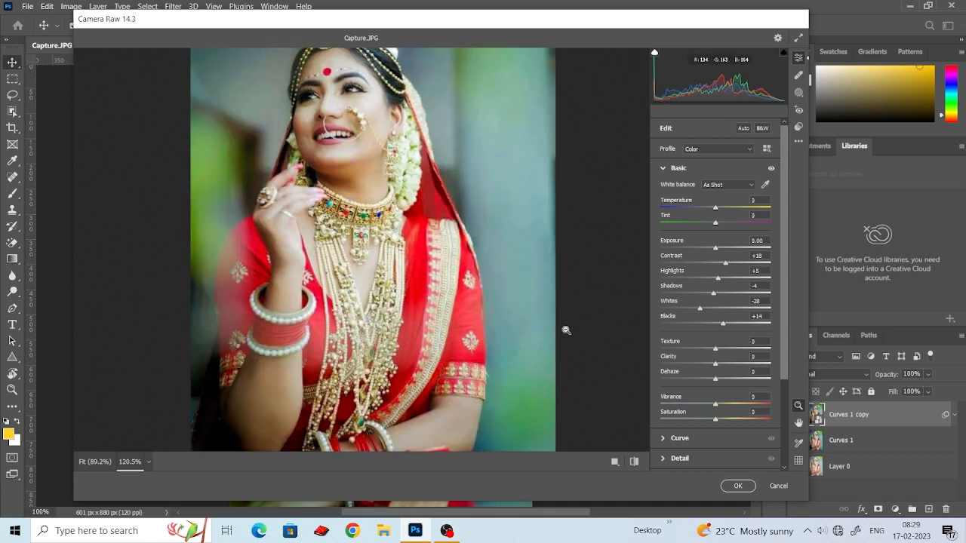
{"action": "mouse_move", "coordinate": [715, 349]}
{"action": "left_mouse_down"}
{"action": "mouse_move", "coordinate": [741, 352]}
{"action": "mouse_move", "coordinate": [732, 353]}
{"action": "left_mouse_up"}
{"action": "scroll", "coordinate": [429, 350], "scroll_direction": "down", "scroll_amount": 2}
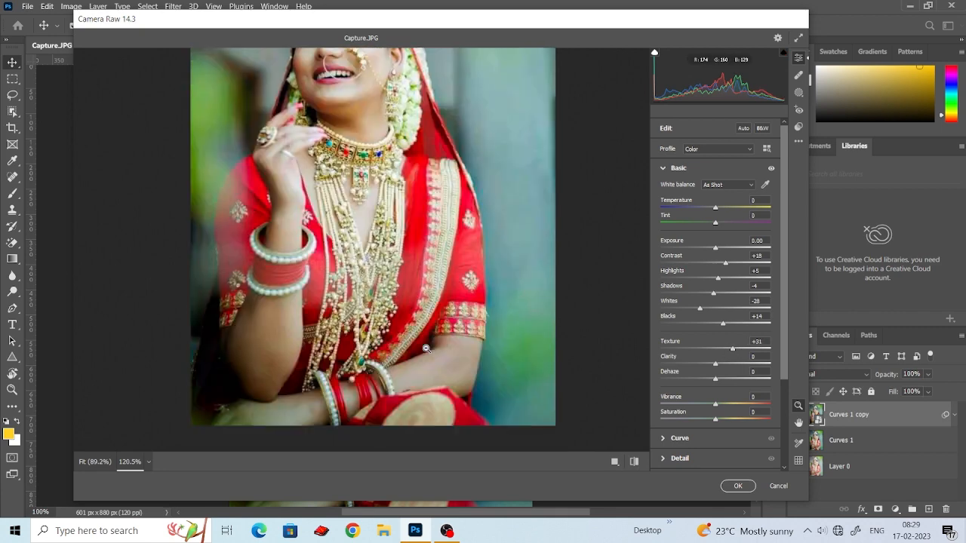
{"action": "scroll", "coordinate": [409, 338], "scroll_direction": "down", "scroll_amount": 2}
{"action": "scroll", "coordinate": [409, 338], "scroll_direction": "up", "scroll_amount": 2}
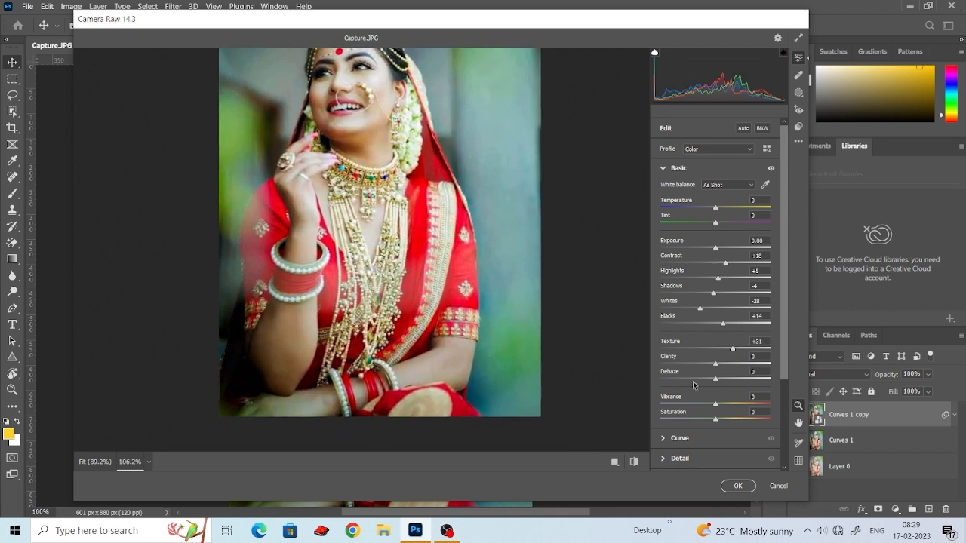
Set Clarity to +22 and Dehaze to +20 for the portrait.
{"action": "left_click_drag", "start_coordinate": [715, 365], "coordinate": [727, 367]}
{"action": "scroll", "coordinate": [381, 290], "scroll_direction": "up", "scroll_amount": 3}
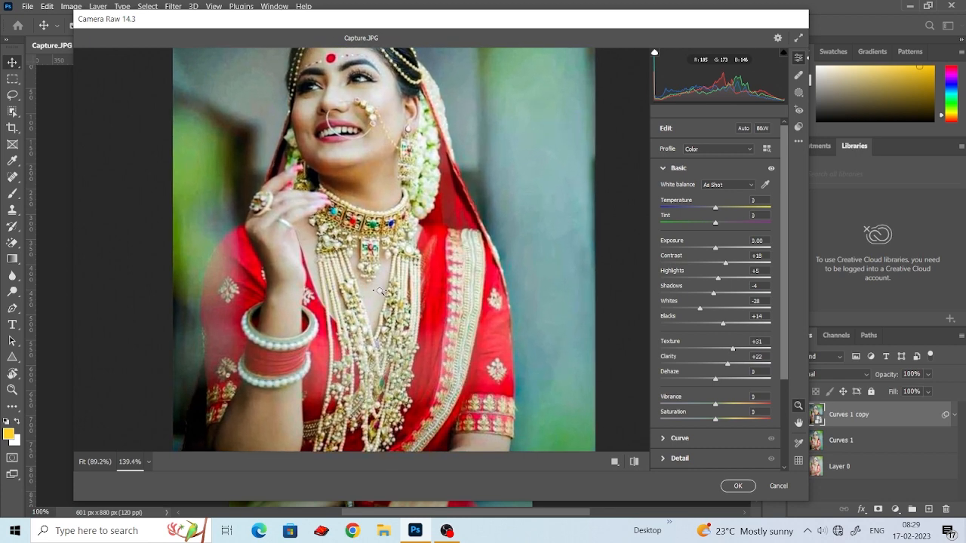
{"action": "scroll", "coordinate": [381, 291], "scroll_direction": "down", "scroll_amount": 2}
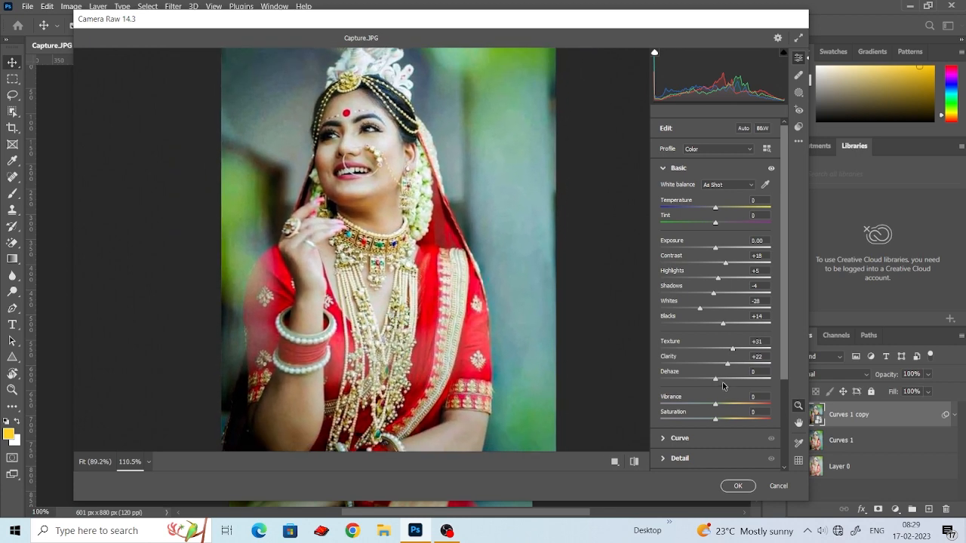
{"action": "left_click_drag", "start_coordinate": [717, 381], "coordinate": [726, 381]}
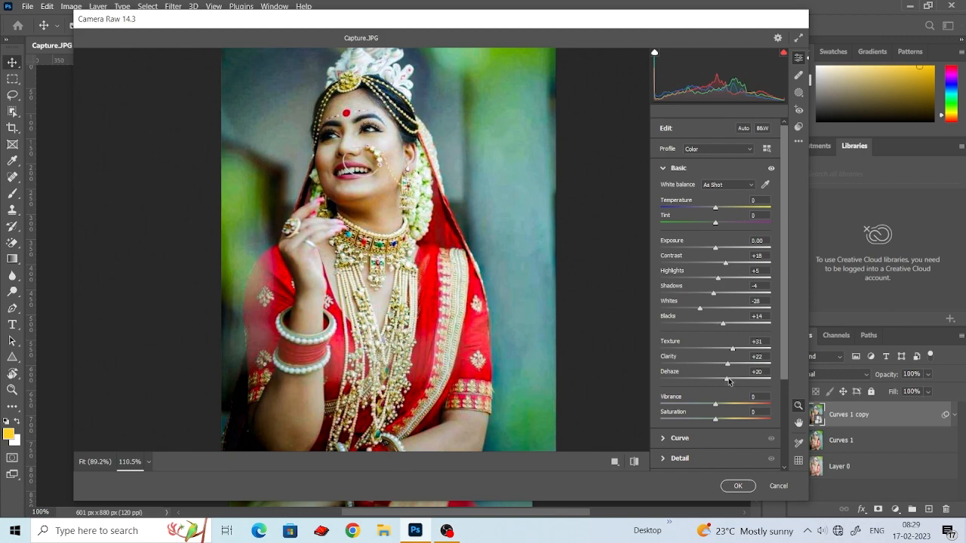
{"action": "scroll", "coordinate": [368, 288], "scroll_direction": "up", "scroll_amount": 2}
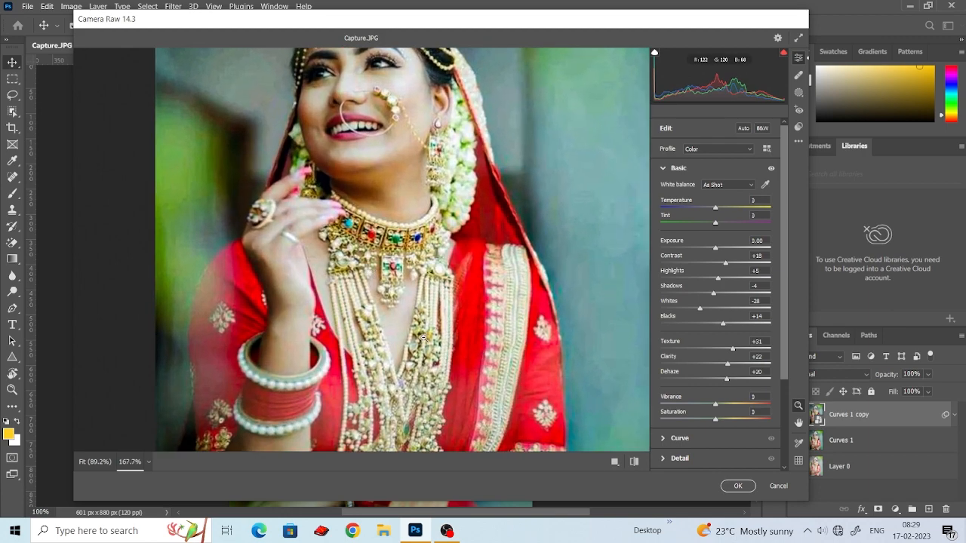
{"action": "scroll", "coordinate": [415, 332], "scroll_direction": "down", "scroll_amount": 2}
{"action": "scroll", "coordinate": [408, 324], "scroll_direction": "down", "scroll_amount": 3}
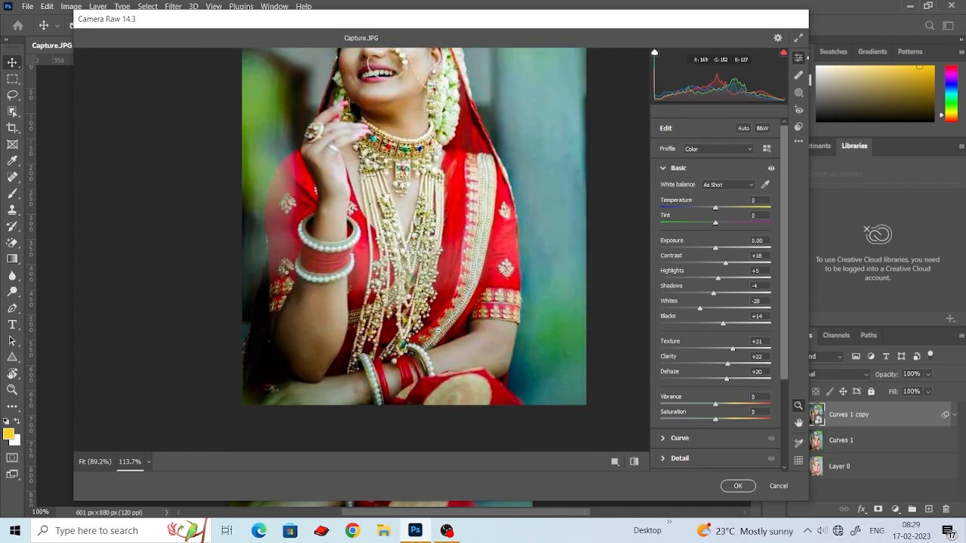
Set Vibrance to +2 and Saturation to +6 in the Basic adjustments.
{"action": "left_click_drag", "start_coordinate": [716, 406], "coordinate": [717, 405]}
{"action": "scroll", "coordinate": [415, 306], "scroll_direction": "up", "scroll_amount": 1}
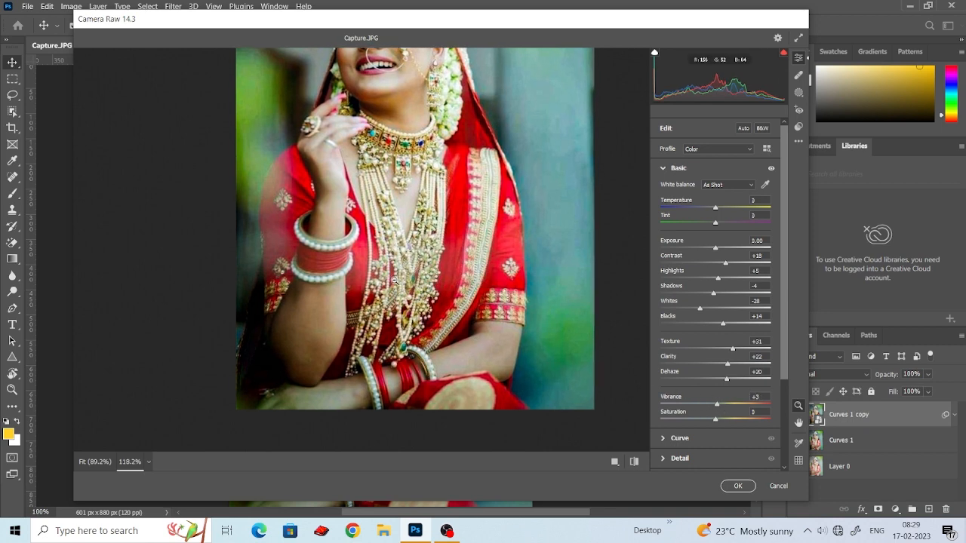
{"action": "scroll", "coordinate": [445, 310], "scroll_direction": "up", "scroll_amount": 3}
{"action": "scroll", "coordinate": [445, 310], "scroll_direction": "down", "scroll_amount": 1}
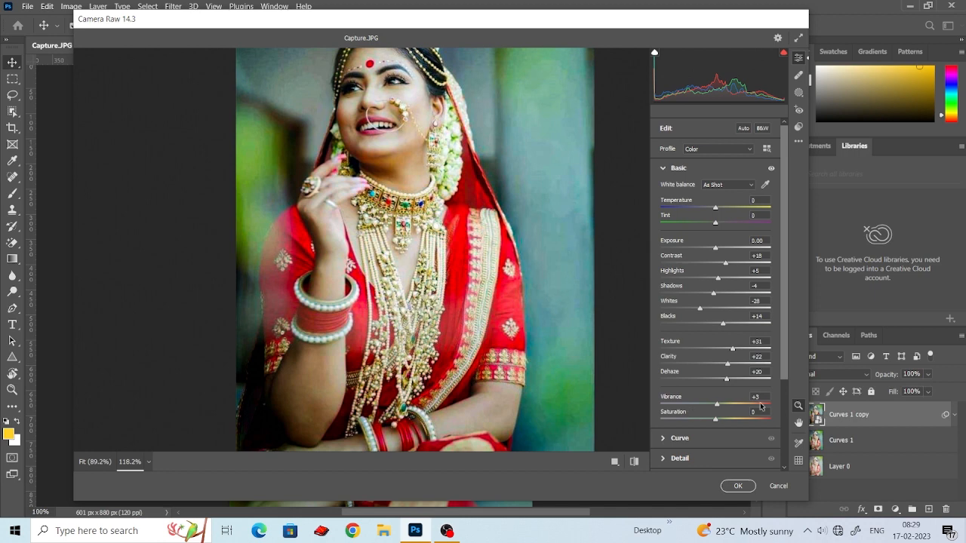
{"action": "type", "text": "2"}
{"action": "left_click_drag", "start_coordinate": [719, 421], "coordinate": [726, 419]}
{"action": "scroll", "coordinate": [377, 318], "scroll_direction": "up", "scroll_amount": 1}
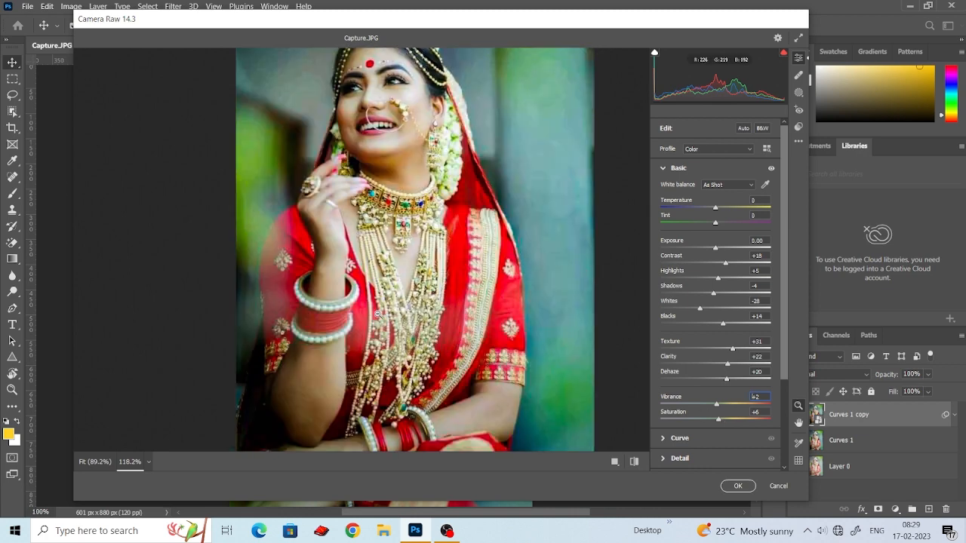
Set Noise Reduction to 34 in the Detail adjustments and slightly raise Color Noise Reduction.
{"action": "scroll", "coordinate": [379, 313], "scroll_direction": "down", "scroll_amount": 1}
{"action": "scroll", "coordinate": [744, 349], "scroll_direction": "down", "scroll_amount": 1}
{"action": "scroll", "coordinate": [736, 348], "scroll_direction": "down", "scroll_amount": 2}
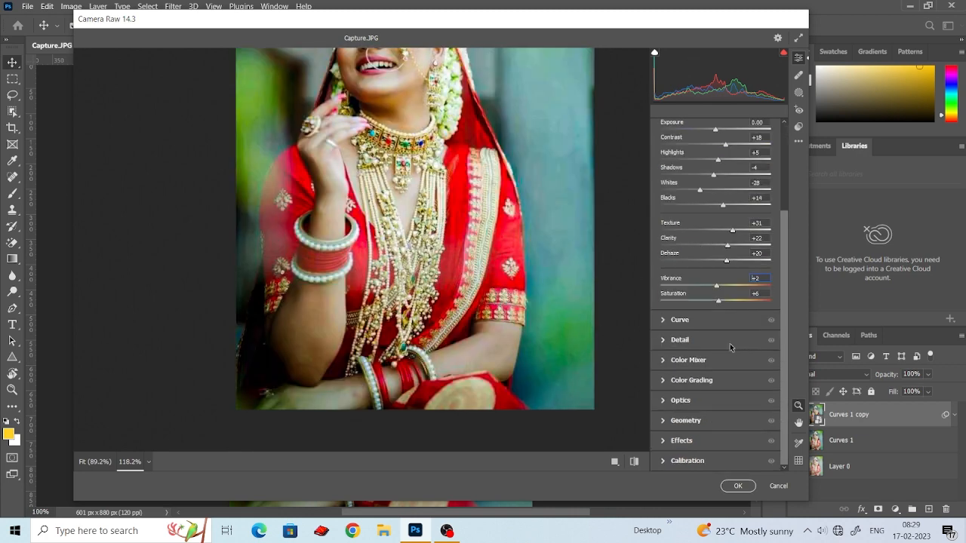
{"action": "left_click", "coordinate": [666, 340]}
{"action": "left_click_drag", "start_coordinate": [668, 251], "coordinate": [697, 256]}
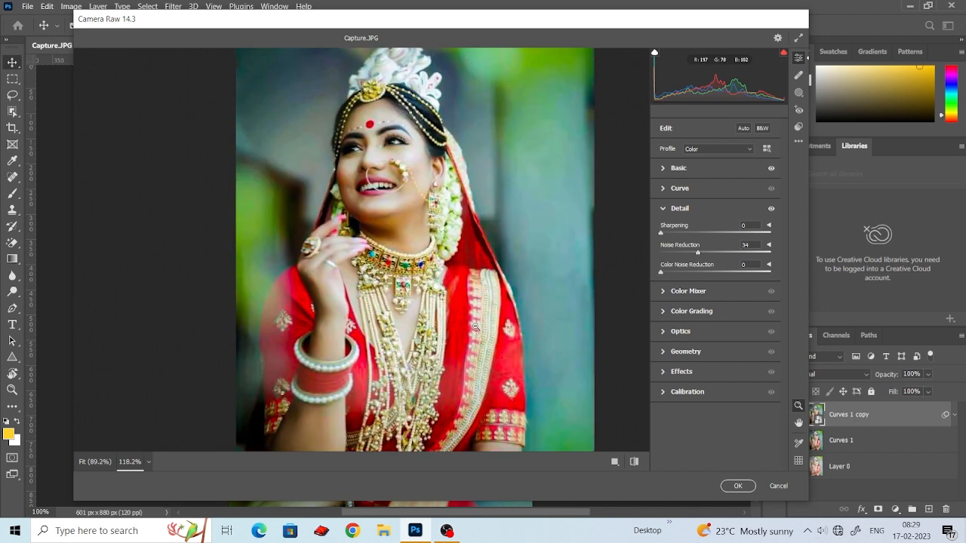
{"action": "left_click_drag", "start_coordinate": [661, 272], "coordinate": [680, 272]}
Mute the background in the Color Mixer by setting the saturation of Greens to -46 and Yellows to -23.
{"action": "scroll", "coordinate": [603, 285], "scroll_direction": "down", "scroll_amount": 1}
{"action": "scroll", "coordinate": [514, 315], "scroll_direction": "down", "scroll_amount": 2}
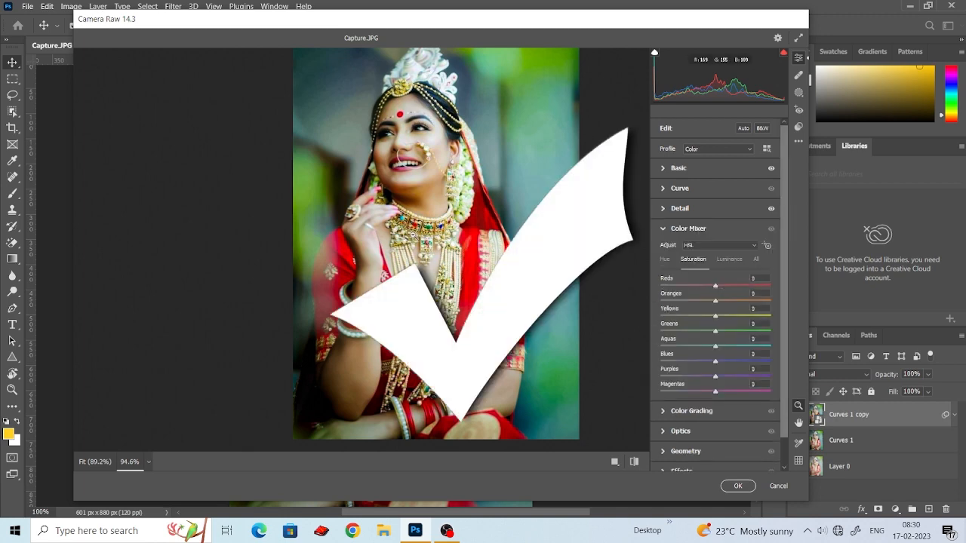
{"action": "left_click", "coordinate": [640, 314]}
{"action": "left_click_drag", "start_coordinate": [715, 331], "coordinate": [692, 330]}
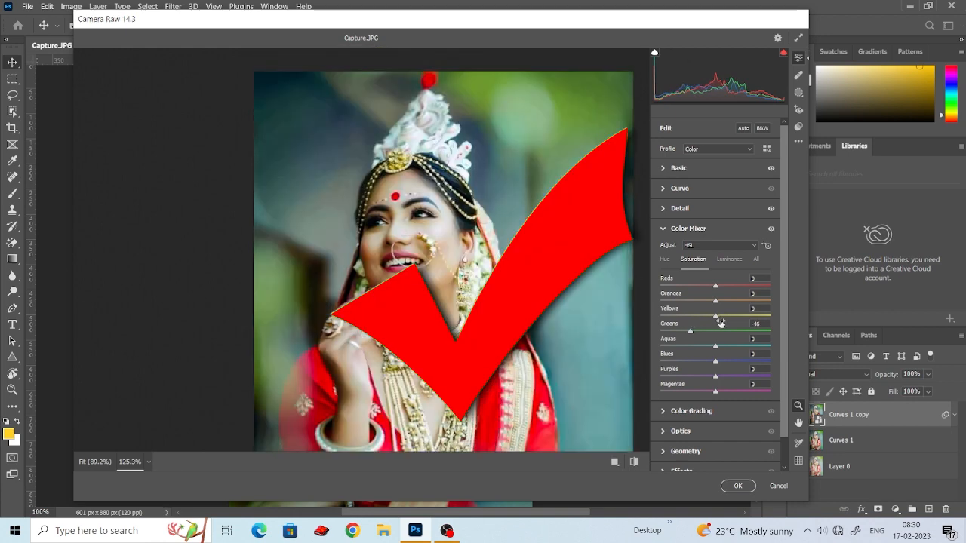
{"action": "mouse_move", "coordinate": [715, 315]}
{"action": "left_mouse_down"}
{"action": "mouse_move", "coordinate": [692, 312]}
{"action": "mouse_move", "coordinate": [703, 311]}
{"action": "left_mouse_up"}
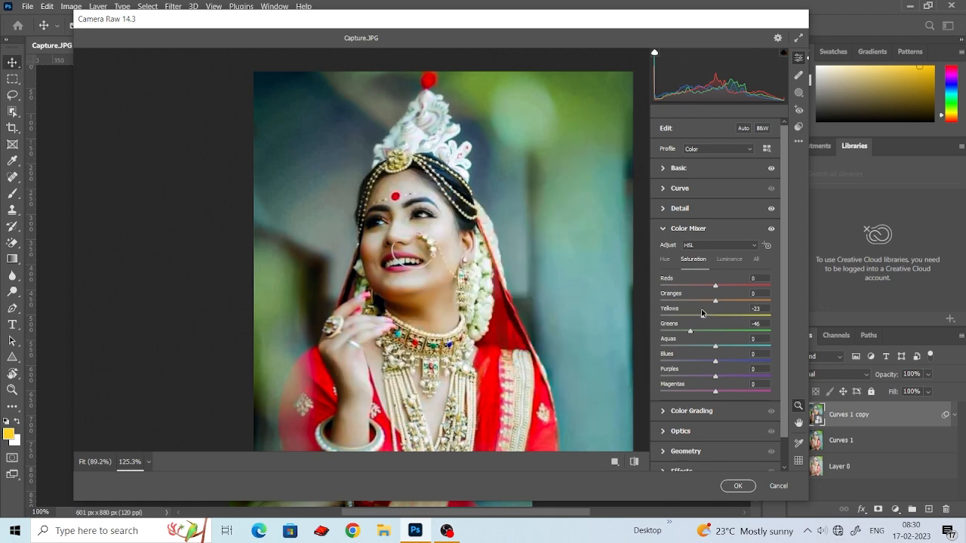
{"action": "scroll", "coordinate": [456, 304], "scroll_direction": "up", "scroll_amount": 2}
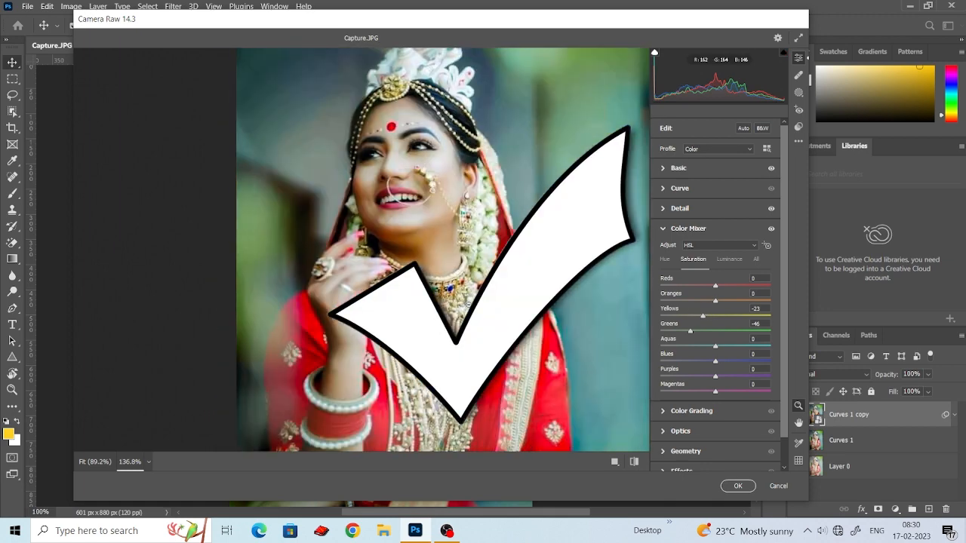
Shift the hue of the Reds to +69 in the Color Mixer to turn the red sari orange.
{"action": "left_click_drag", "start_coordinate": [716, 286], "coordinate": [755, 301]}
{"action": "left_click", "coordinate": [665, 259]}
{"action": "scroll", "coordinate": [539, 285], "scroll_direction": "down", "scroll_amount": 3}
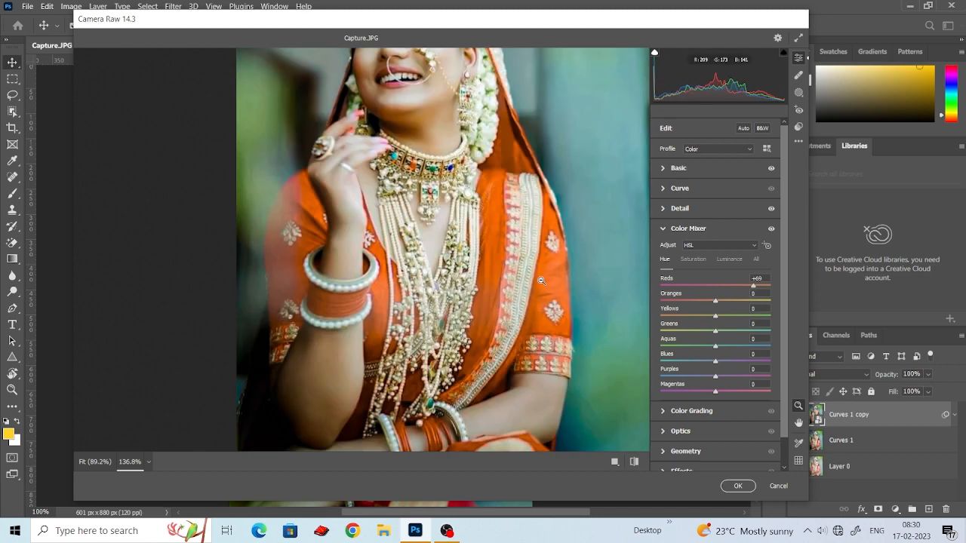
{"action": "scroll", "coordinate": [536, 284], "scroll_direction": "down", "scroll_amount": 3}
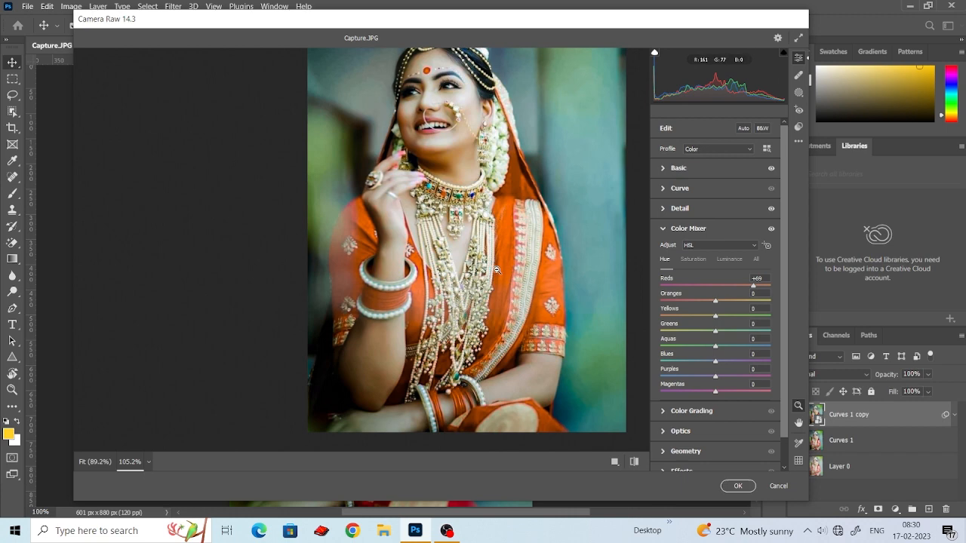
{"action": "scroll", "coordinate": [505, 271], "scroll_direction": "up", "scroll_amount": 3}
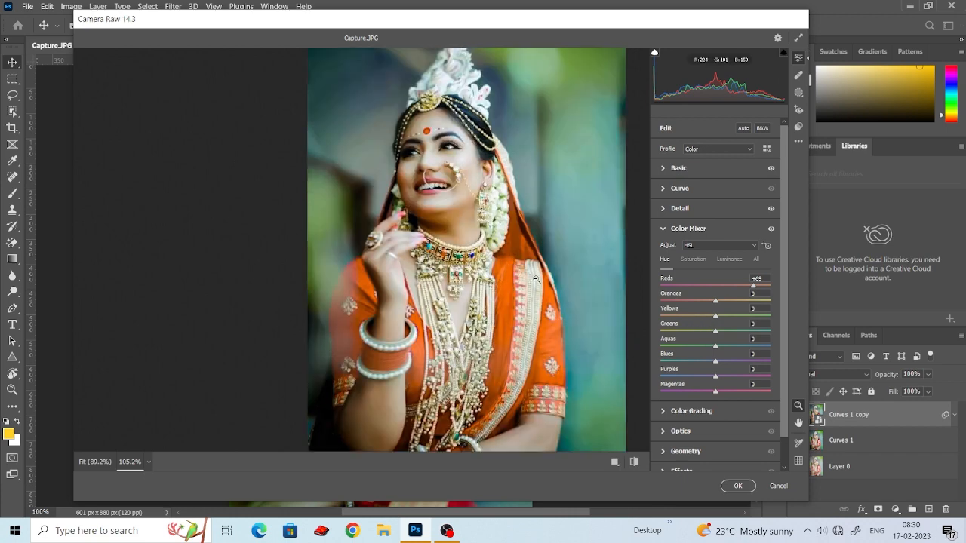
{"action": "scroll", "coordinate": [453, 245], "scroll_direction": "up", "scroll_amount": 3}
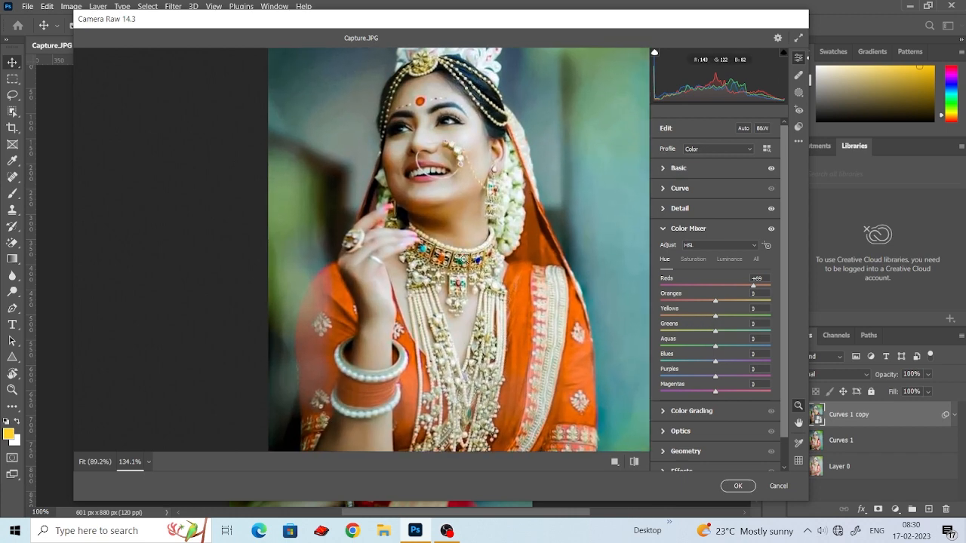
Set the Color Mixer saturation of Reds to +6 and Oranges to +9, and the luminance of Oranges to +10.
{"action": "left_click", "coordinate": [701, 261]}
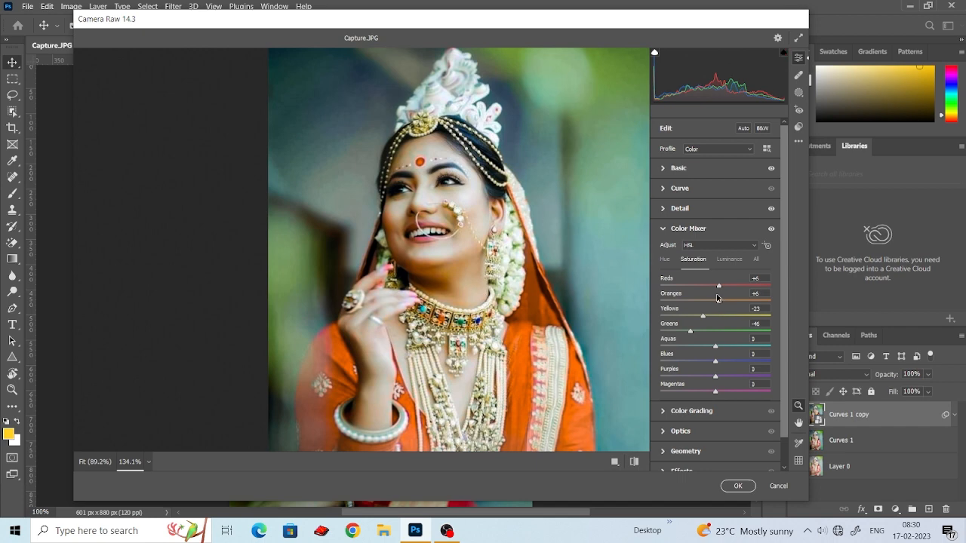
{"action": "left_click_drag", "start_coordinate": [725, 301], "coordinate": [720, 301]}
{"action": "left_click", "coordinate": [728, 262]}
{"action": "scroll", "coordinate": [587, 327], "scroll_direction": "down", "scroll_amount": 2}
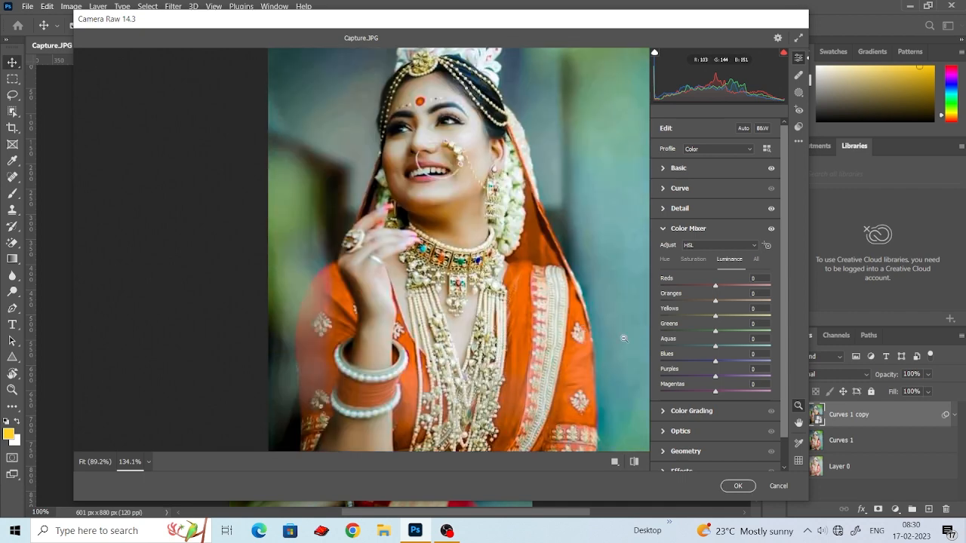
{"action": "left_click", "coordinate": [756, 293]}
{"action": "scroll", "coordinate": [441, 300], "scroll_direction": "up", "scroll_amount": 2}
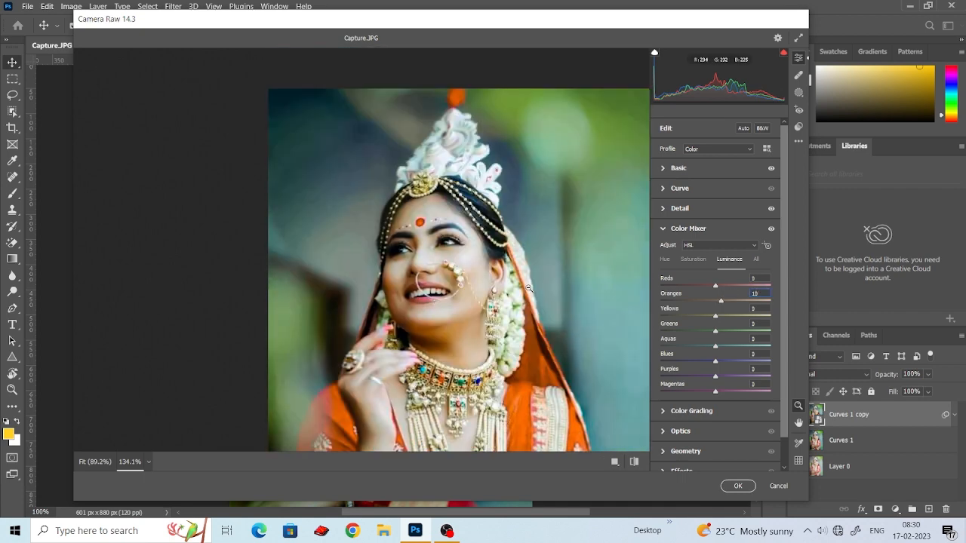
{"action": "scroll", "coordinate": [528, 288], "scroll_direction": "down", "scroll_amount": 2}
{"action": "type", "text": "10"}
{"action": "scroll", "coordinate": [528, 288], "scroll_direction": "down", "scroll_amount": 2}
{"action": "scroll", "coordinate": [521, 306], "scroll_direction": "down", "scroll_amount": 3}
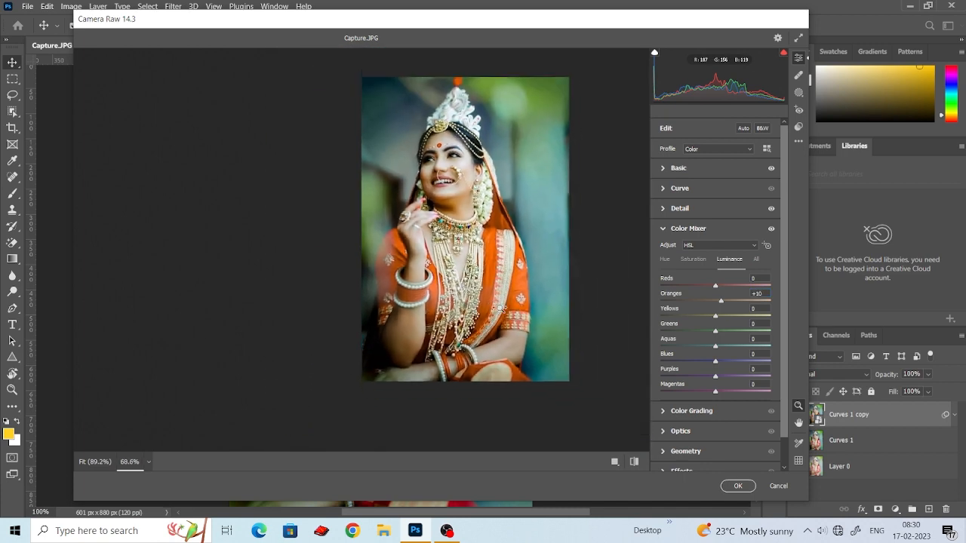
Fully desaturate the Greens to -100 and set the Aquas saturation to +5 in the Color Mixer.
{"action": "left_click", "coordinate": [700, 261]}
{"action": "left_click_drag", "start_coordinate": [715, 330], "coordinate": [657, 328]}
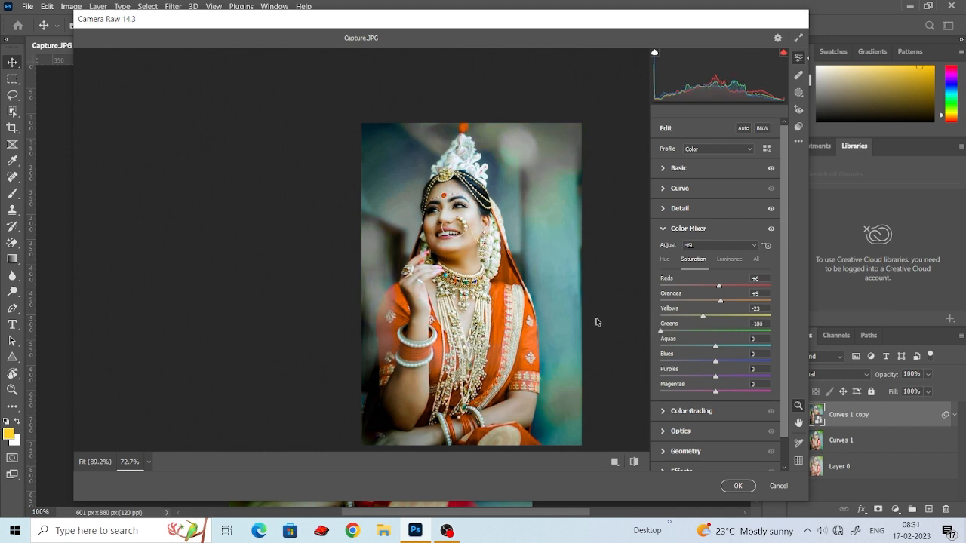
{"action": "mouse_move", "coordinate": [715, 345]}
{"action": "left_mouse_down"}
{"action": "mouse_move", "coordinate": [684, 349]}
{"action": "mouse_move", "coordinate": [718, 348]}
{"action": "left_mouse_up"}
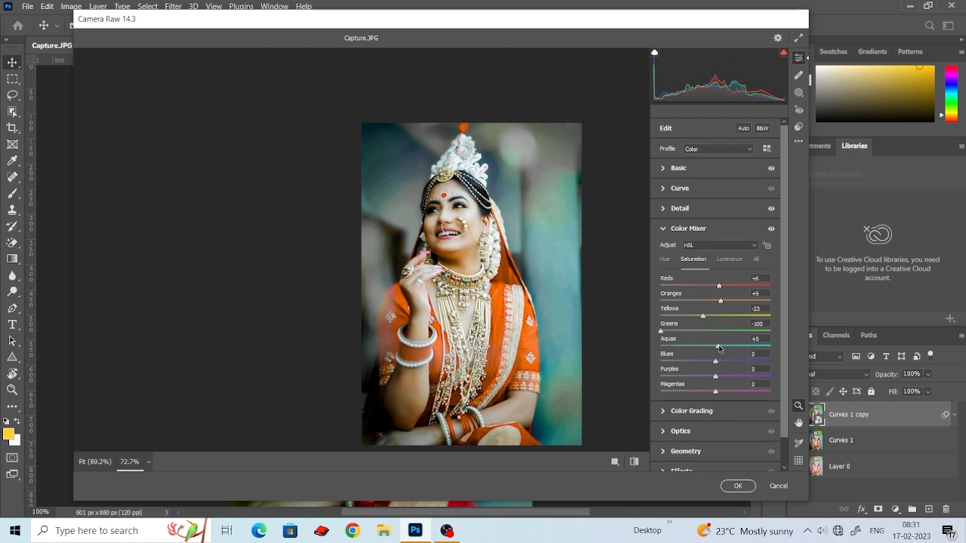
Set the Color Mixer saturation to Reds +33, Oranges +13, Greens -63, Aquas -14, Blues -34 and Purples -39.
{"action": "left_click_drag", "start_coordinate": [719, 348], "coordinate": [722, 347]}
{"action": "left_click_drag", "start_coordinate": [662, 331], "coordinate": [693, 376]}
{"action": "mouse_move", "coordinate": [718, 286]}
{"action": "left_mouse_down"}
{"action": "mouse_move", "coordinate": [741, 288]}
{"action": "mouse_move", "coordinate": [722, 299]}
{"action": "left_mouse_up"}
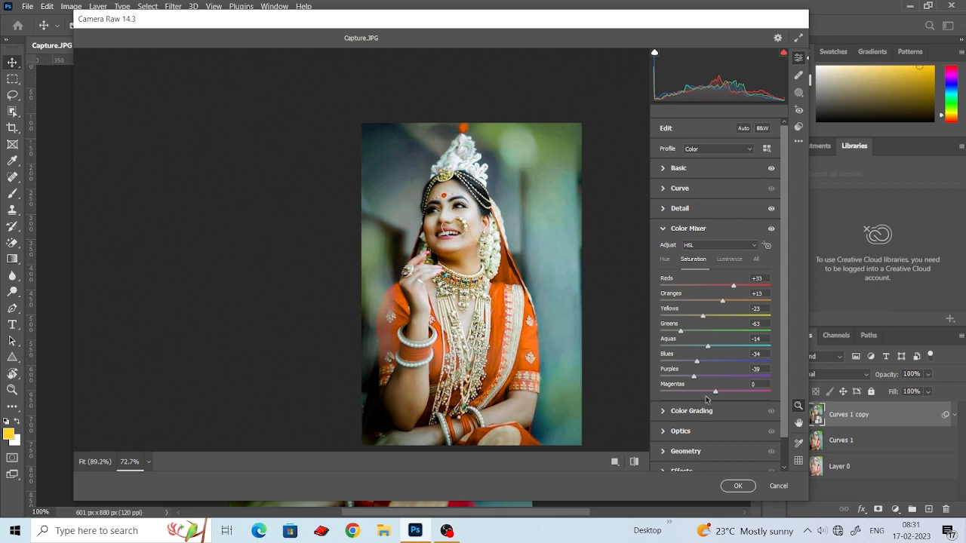
Set the Magentas saturation to +3 in the Color Mixer, checking the effect on the skin and sari.
{"action": "left_click_drag", "start_coordinate": [715, 390], "coordinate": [738, 387]}
{"action": "scroll", "coordinate": [513, 328], "scroll_direction": "up", "scroll_amount": 8}
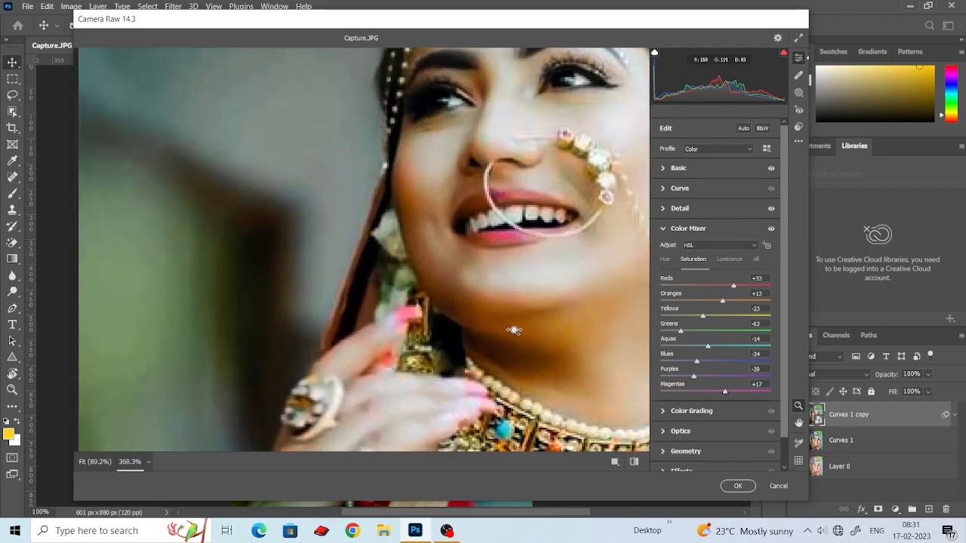
{"action": "scroll", "coordinate": [490, 314], "scroll_direction": "down", "scroll_amount": 6}
{"action": "scroll", "coordinate": [498, 311], "scroll_direction": "up", "scroll_amount": 3}
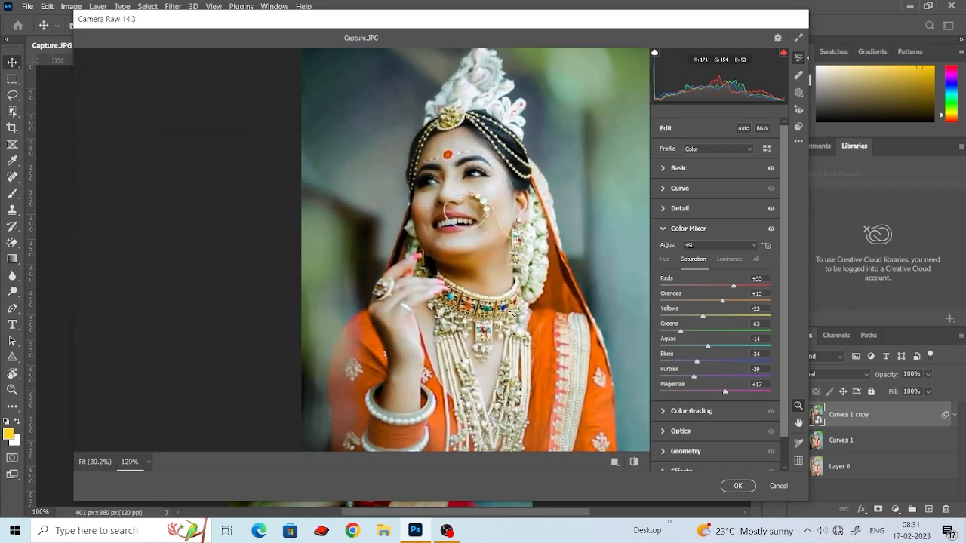
{"action": "left_click_drag", "start_coordinate": [723, 391], "coordinate": [717, 391]}
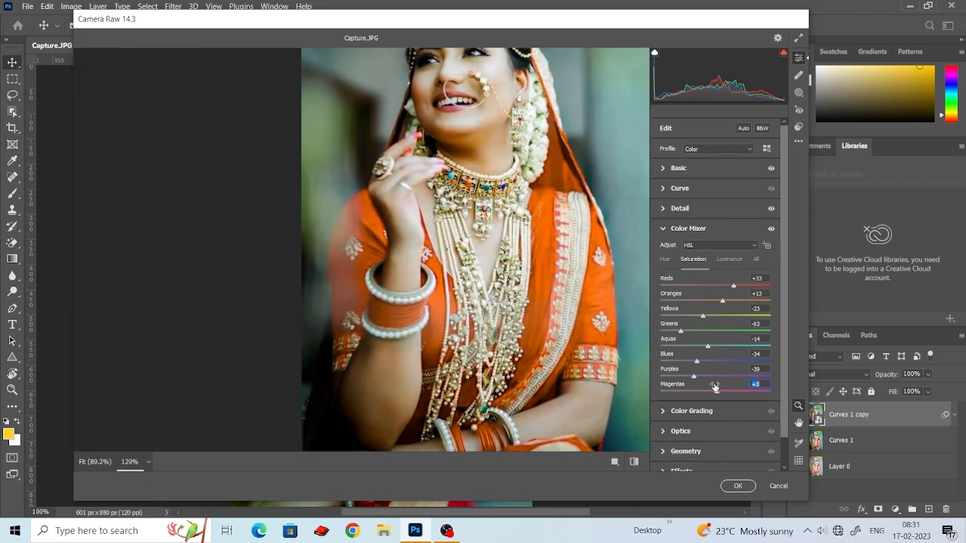
{"action": "scroll", "coordinate": [522, 333], "scroll_direction": "down", "scroll_amount": 1}
{"action": "scroll", "coordinate": [522, 333], "scroll_direction": "down", "scroll_amount": 2}
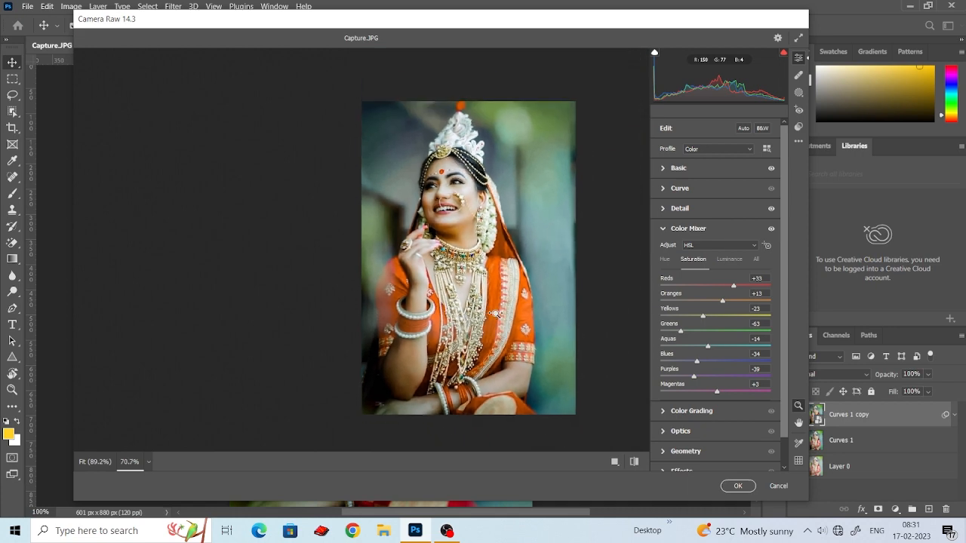
Raise the luminance of the Highlights to +9 in Color Grading.
{"action": "left_click", "coordinate": [664, 411]}
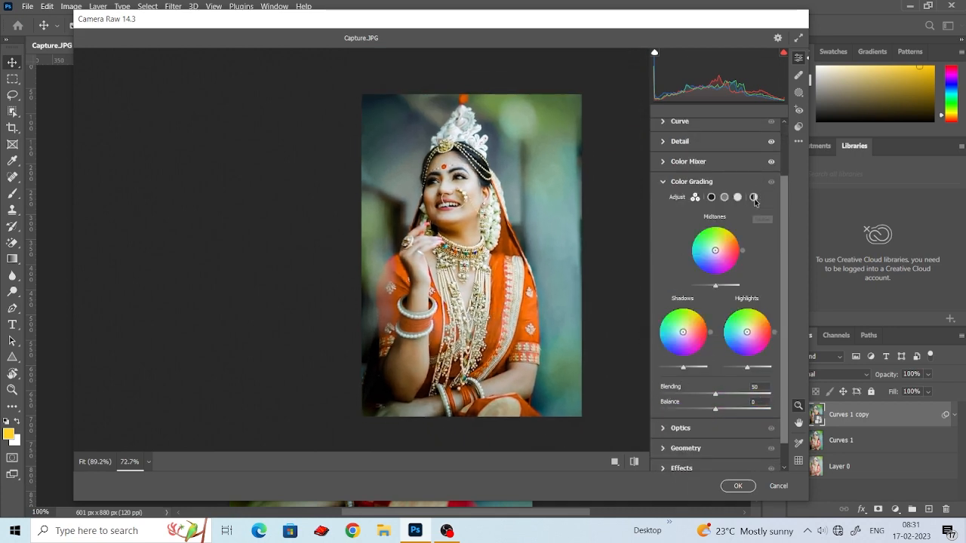
{"action": "left_click", "coordinate": [754, 198]}
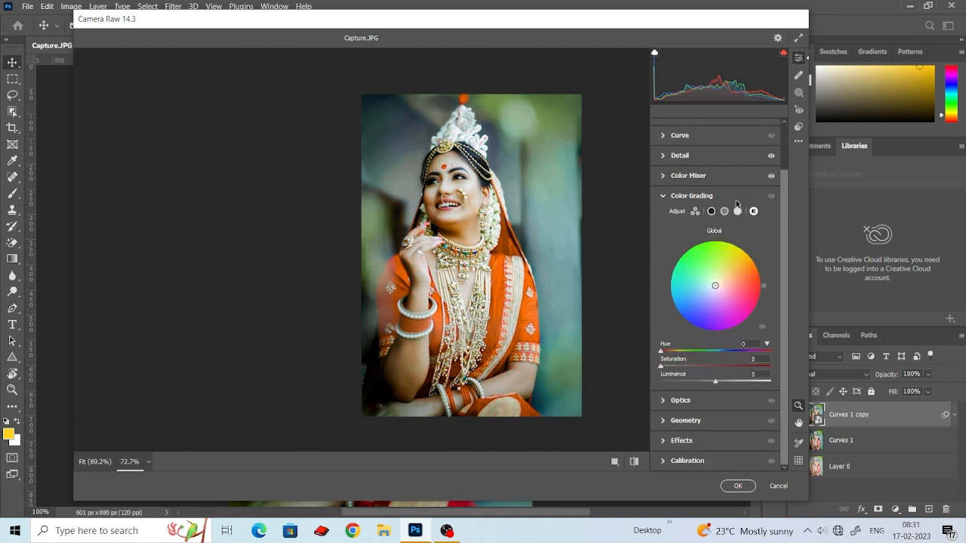
{"action": "left_click", "coordinate": [737, 211]}
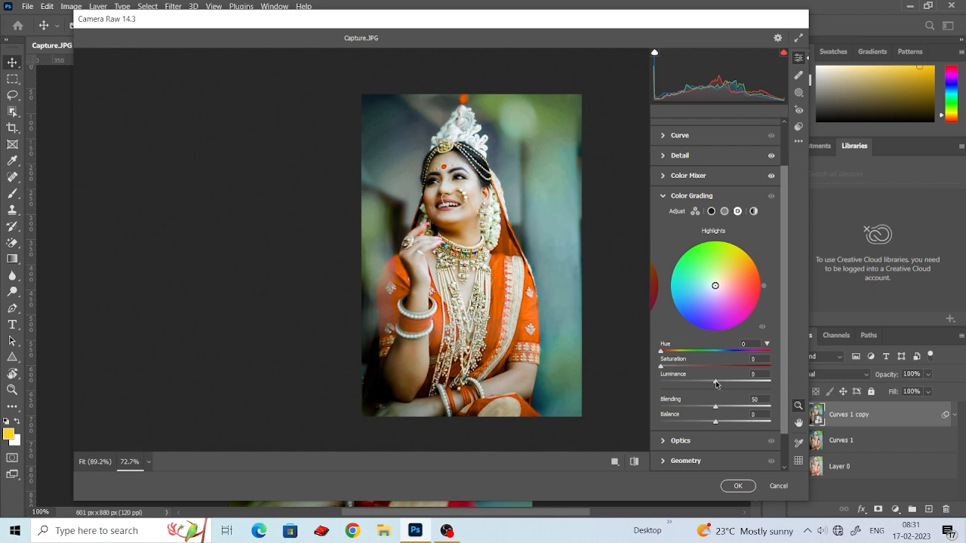
{"action": "left_click_drag", "start_coordinate": [715, 384], "coordinate": [718, 382]}
Darken the photo's edges with an Optics vignette of -38 and an Effects vignetting of -11.
{"action": "scroll", "coordinate": [661, 385], "scroll_direction": "down", "scroll_amount": 1}
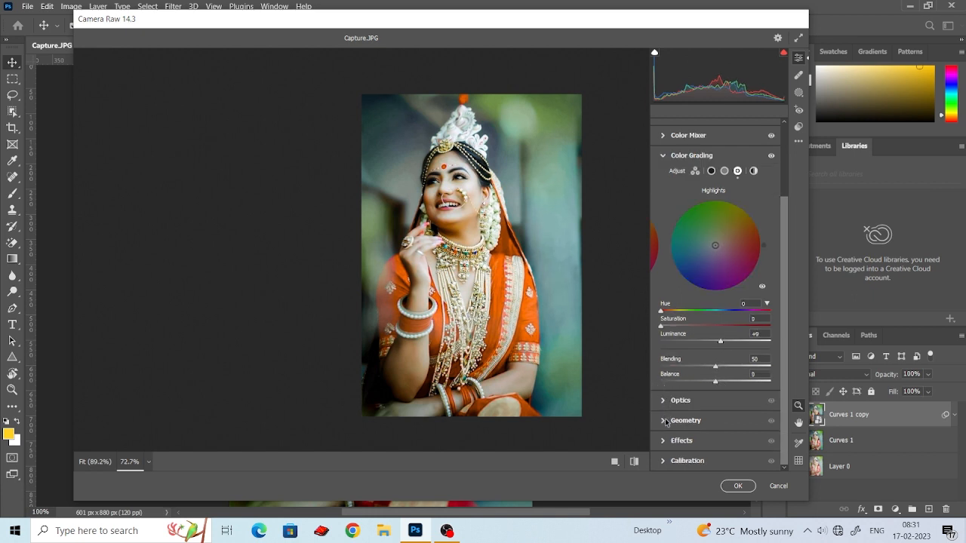
{"action": "left_click", "coordinate": [667, 401]}
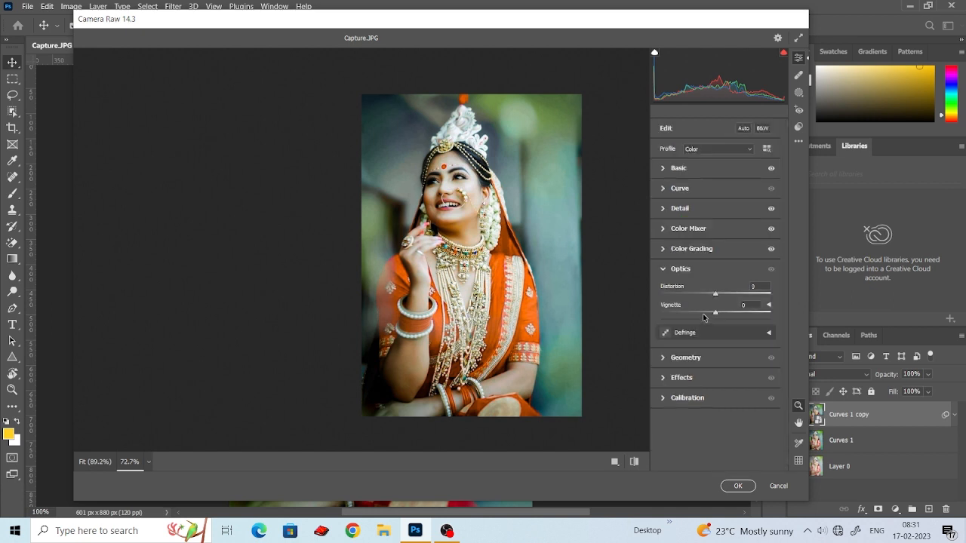
{"action": "left_click_drag", "start_coordinate": [715, 312], "coordinate": [693, 292]}
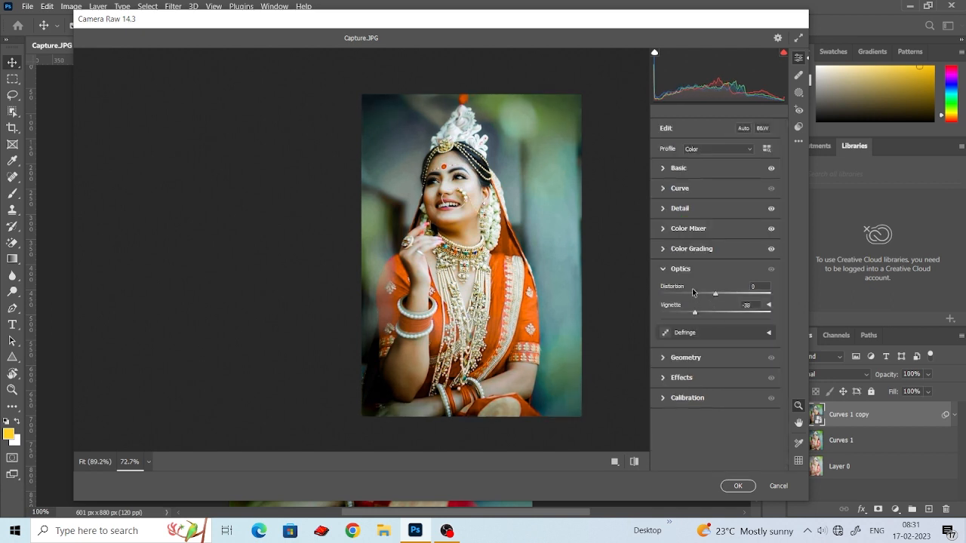
{"action": "left_click", "coordinate": [664, 357]}
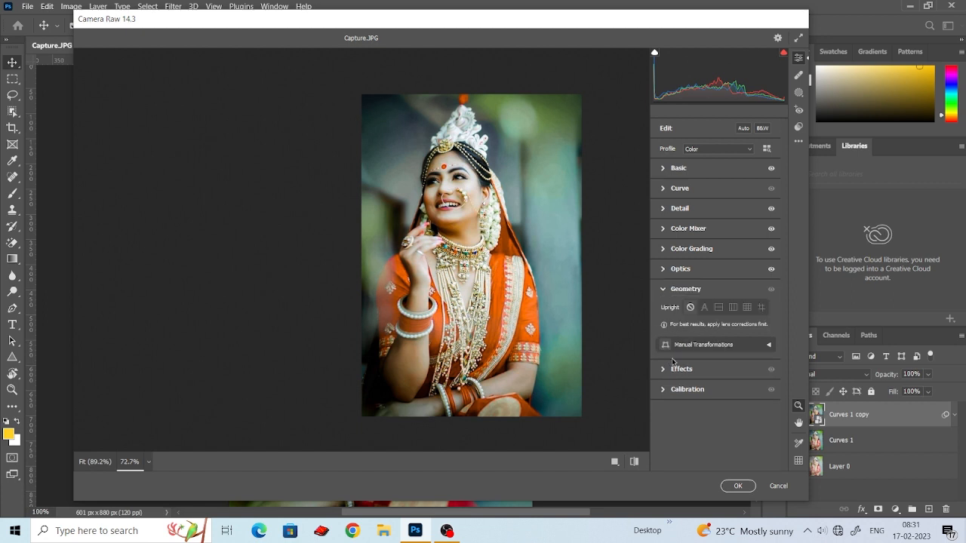
{"action": "left_click", "coordinate": [667, 372]}
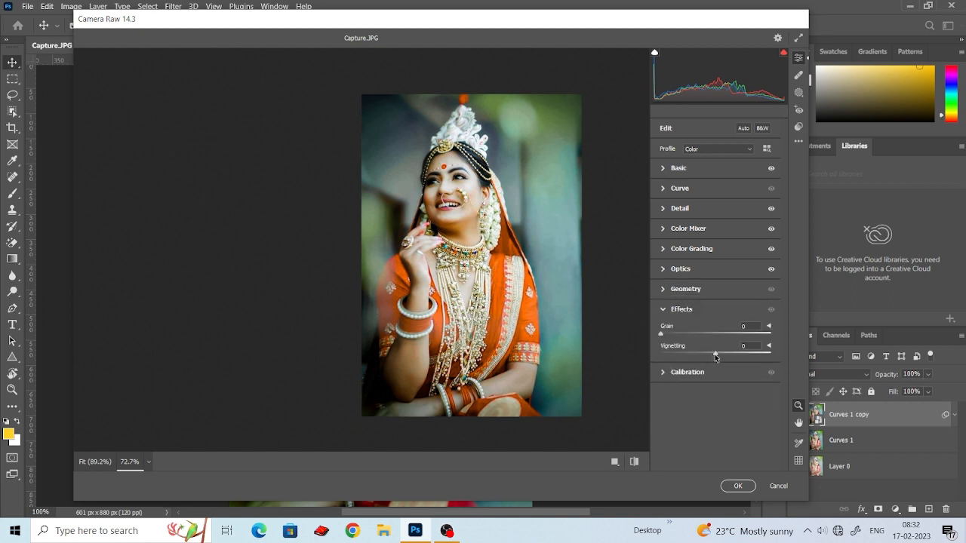
{"action": "left_click_drag", "start_coordinate": [714, 354], "coordinate": [708, 352]}
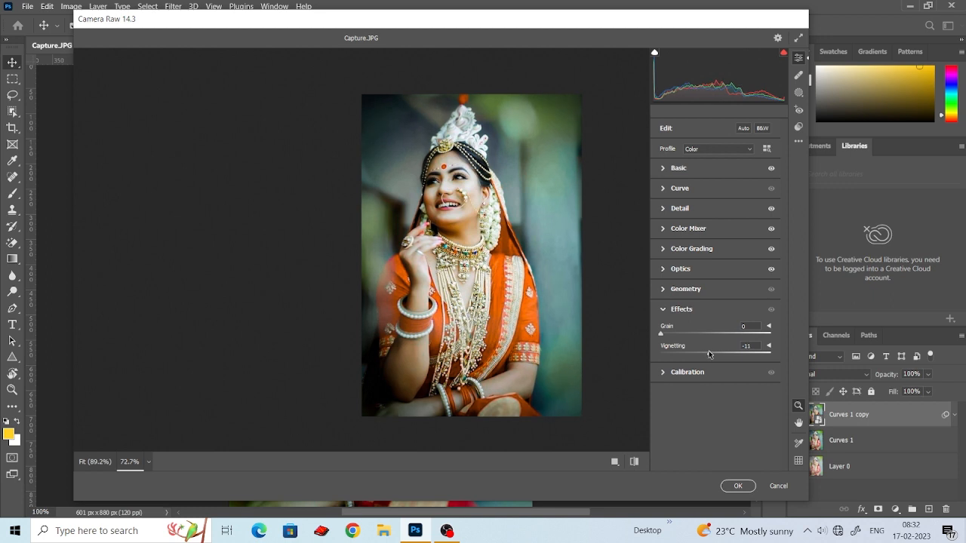
Set the Calibration saturation to +11 for Red Primary, +17 for Green Primary and +18 for Blue Primary, and apply the Camera Raw filter.
{"action": "left_click", "coordinate": [669, 373]}
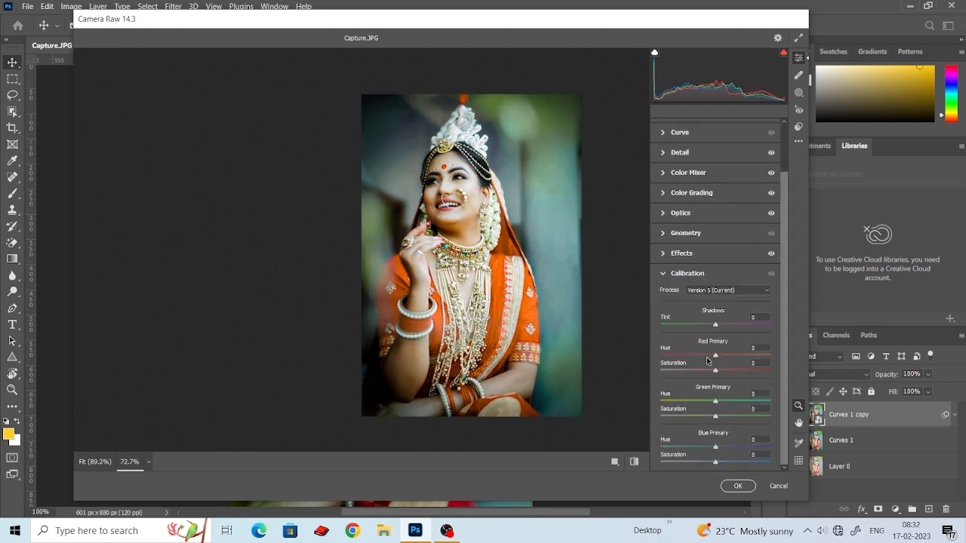
{"action": "mouse_move", "coordinate": [716, 371]}
{"action": "left_mouse_down"}
{"action": "mouse_move", "coordinate": [739, 370]}
{"action": "mouse_move", "coordinate": [731, 369]}
{"action": "left_mouse_up"}
{"action": "left_click_drag", "start_coordinate": [732, 369], "coordinate": [722, 360]}
{"action": "mouse_move", "coordinate": [721, 416]}
{"action": "left_mouse_down"}
{"action": "mouse_move", "coordinate": [736, 417]}
{"action": "mouse_move", "coordinate": [725, 419]}
{"action": "left_mouse_up"}
{"action": "mouse_move", "coordinate": [717, 464]}
{"action": "left_mouse_down"}
{"action": "mouse_move", "coordinate": [728, 464]}
{"action": "mouse_move", "coordinate": [694, 462]}
{"action": "mouse_move", "coordinate": [725, 461]}
{"action": "left_mouse_up"}
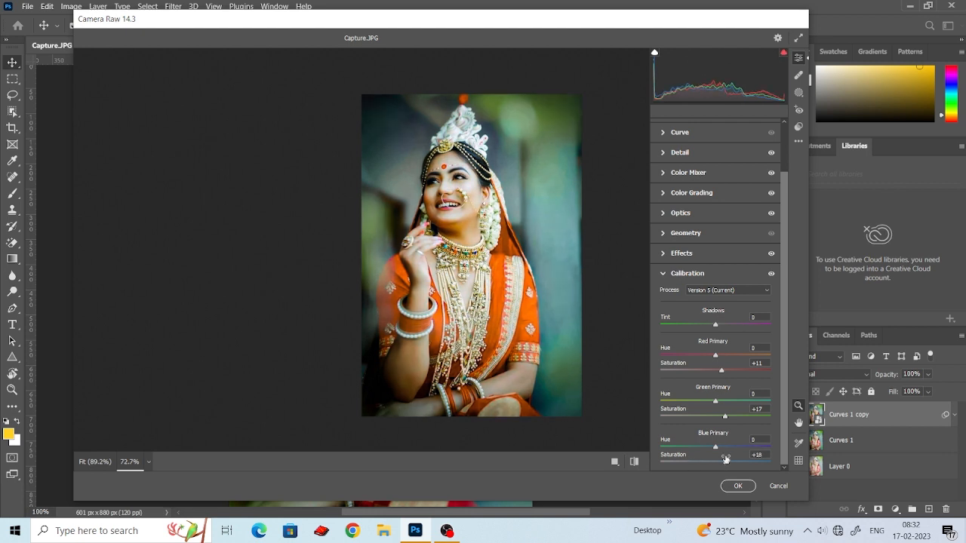
{"action": "scroll", "coordinate": [486, 223], "scroll_direction": "up", "scroll_amount": 5}
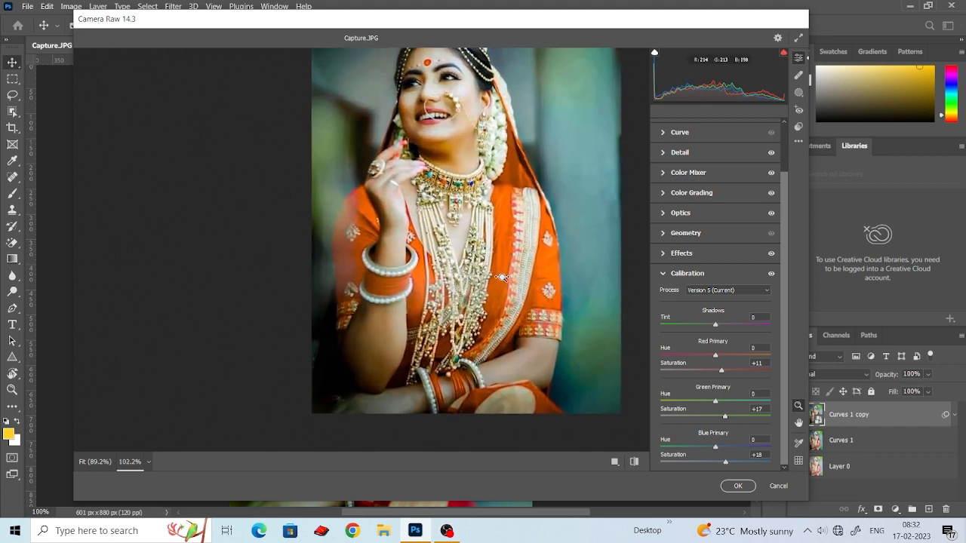
{"action": "left_click", "coordinate": [738, 485]}
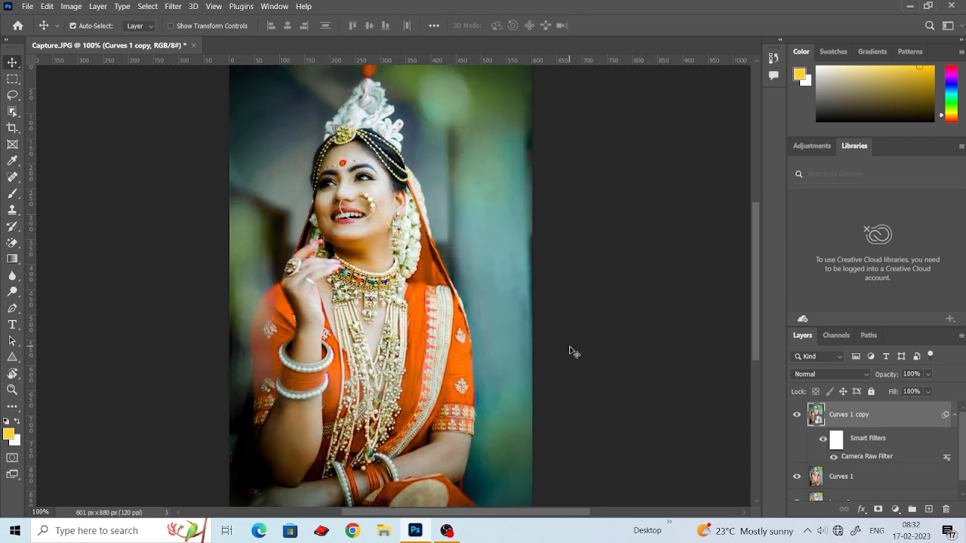
Compare the portrait with and without the Curves 1 copy layer, both close up on the face and at 100%.
{"action": "key", "text": "ctrl+plus"}
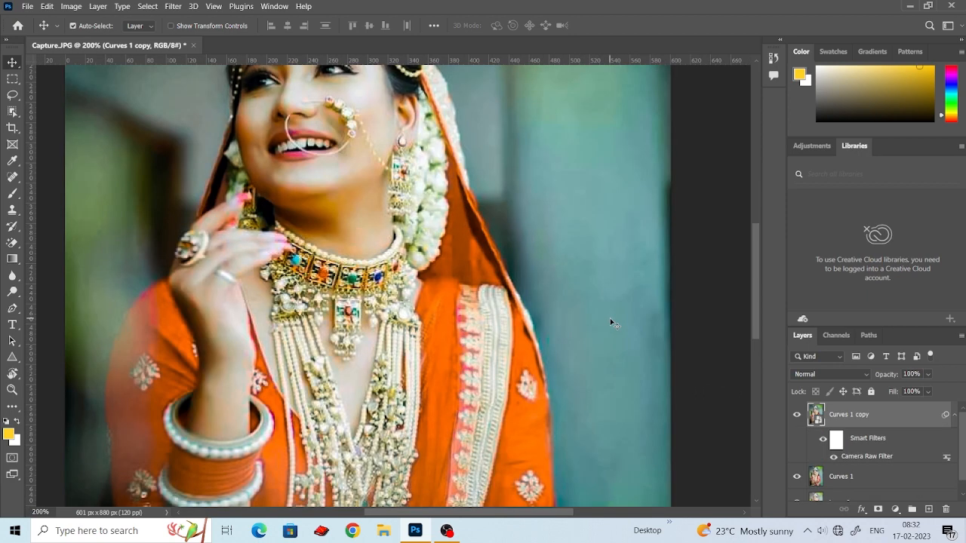
{"action": "left_click_drag", "start_coordinate": [341, 150], "coordinate": [379, 249]}
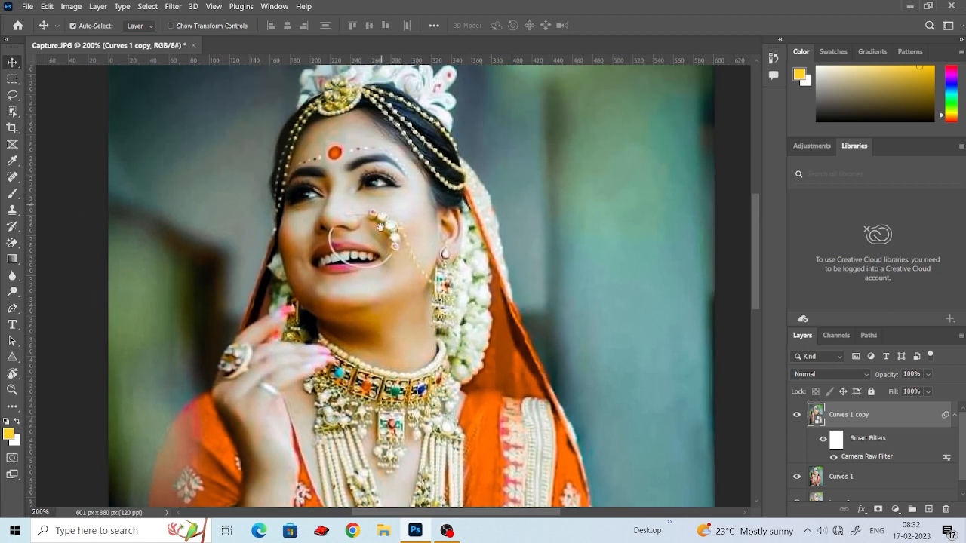
{"action": "left_click_drag", "start_coordinate": [383, 194], "coordinate": [381, 239]}
{"action": "left_click", "coordinate": [798, 415]}
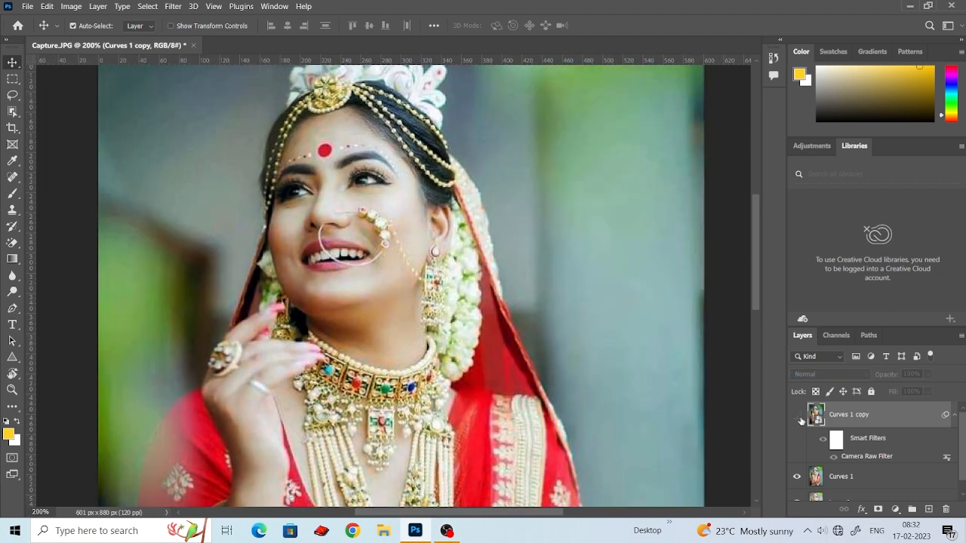
{"action": "left_click", "coordinate": [799, 415]}
{"action": "left_click", "coordinate": [798, 415]}
{"action": "key", "text": "ctrl+minus"}
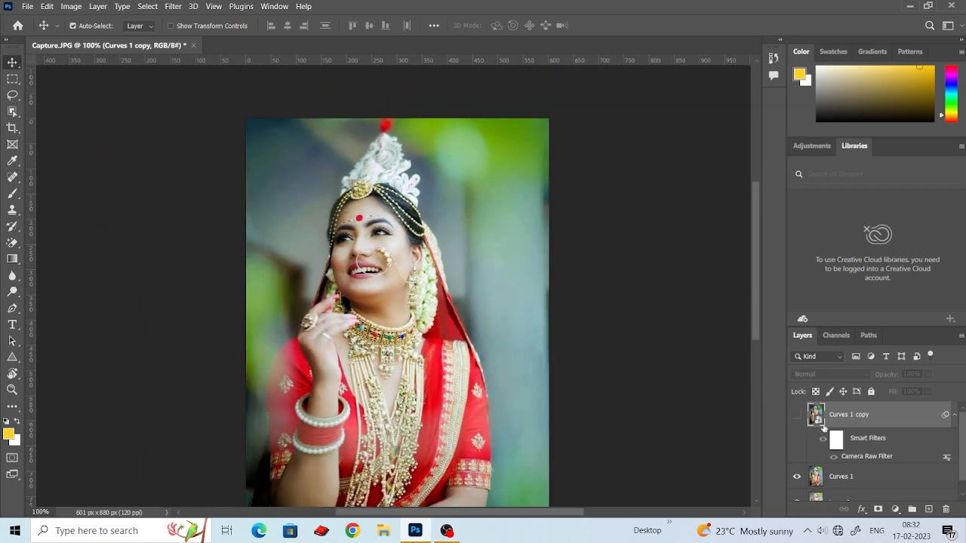
{"action": "left_click", "coordinate": [797, 415]}
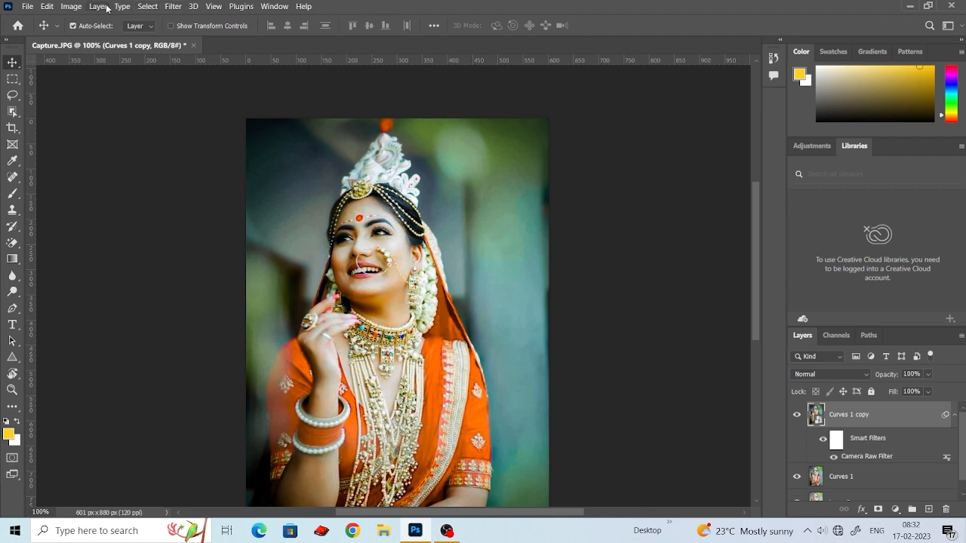
Apply a Color Balance adjustment to the Curves 1 copy layer with midtones at -4 Magenta–Green and +1 Yellow–Blue.
{"action": "left_click", "coordinate": [69, 7]}
{"action": "mouse_move", "coordinate": [83, 37]}
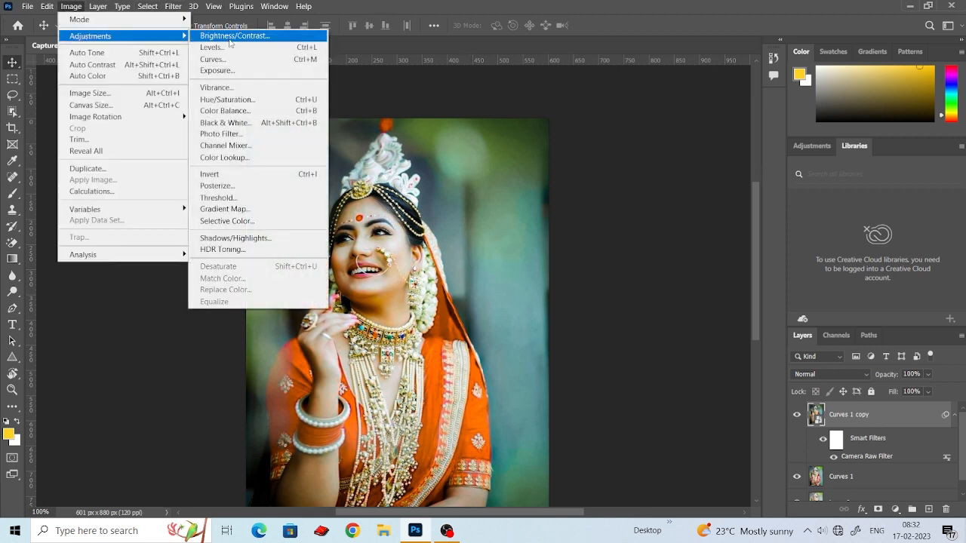
{"action": "left_click", "coordinate": [229, 111]}
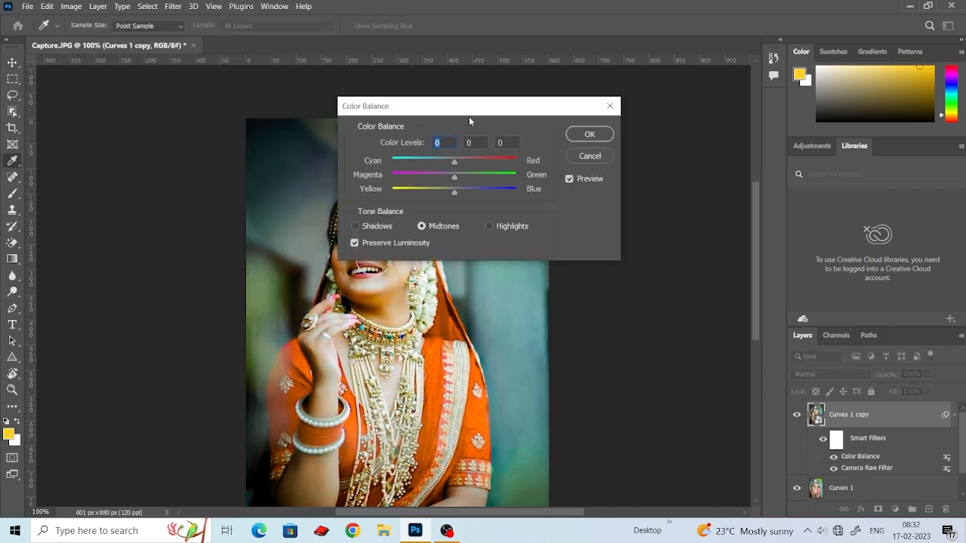
{"action": "left_click_drag", "start_coordinate": [469, 120], "coordinate": [630, 149]}
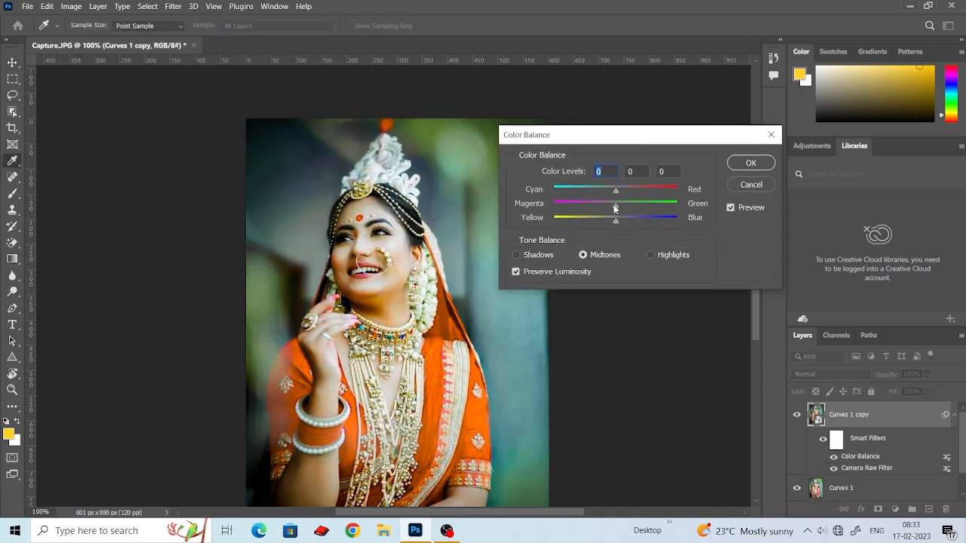
{"action": "mouse_move", "coordinate": [614, 208]}
{"action": "left_mouse_down"}
{"action": "mouse_move", "coordinate": [626, 221]}
{"action": "mouse_move", "coordinate": [608, 221]}
{"action": "left_mouse_up"}
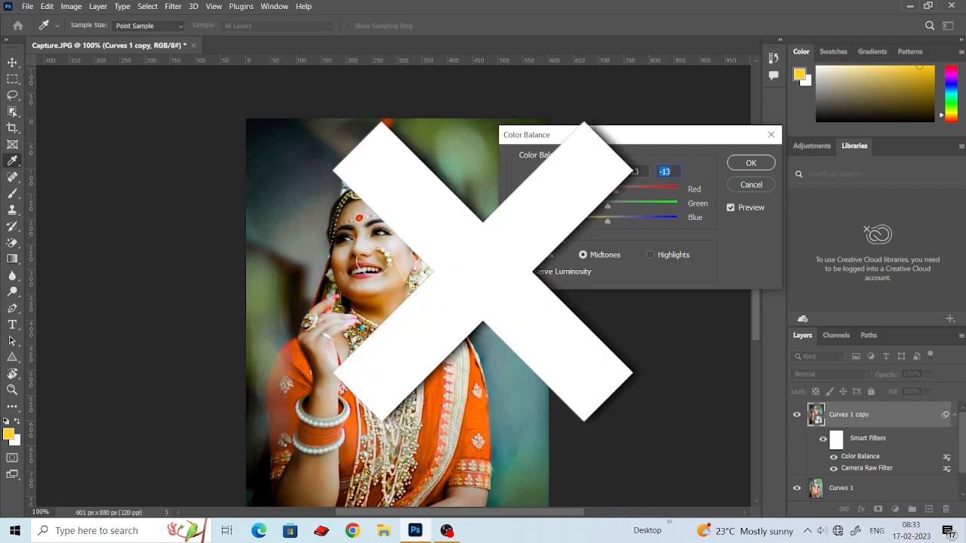
{"action": "type", "text": "1"}
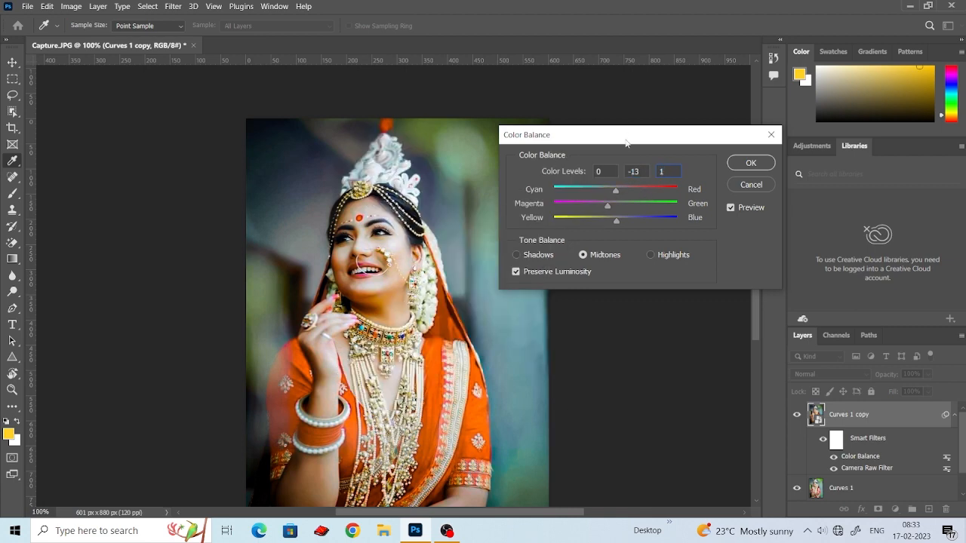
{"action": "left_click_drag", "start_coordinate": [644, 174], "coordinate": [569, 163]}
{"action": "type", "text": "2"}
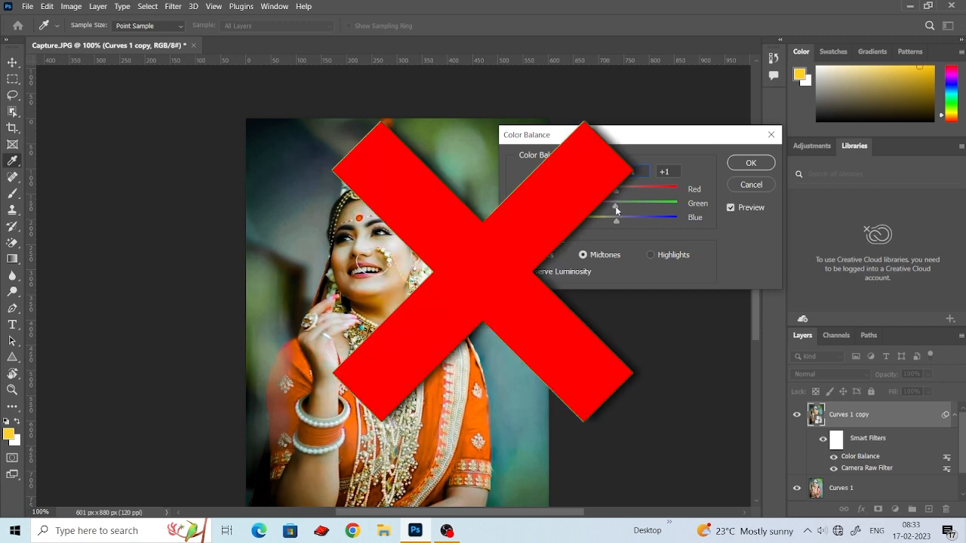
{"action": "left_click_drag", "start_coordinate": [615, 207], "coordinate": [614, 207]}
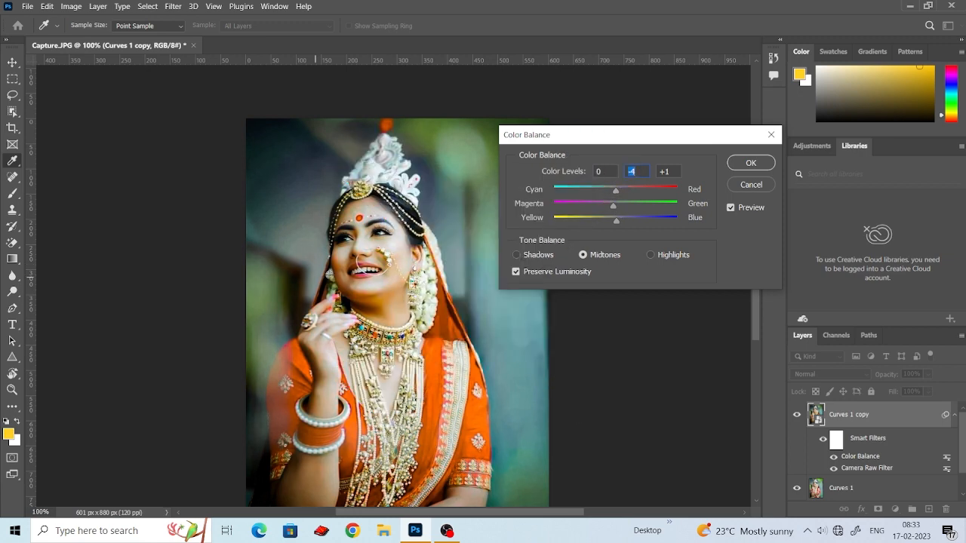
{"action": "left_click", "coordinate": [742, 165]}
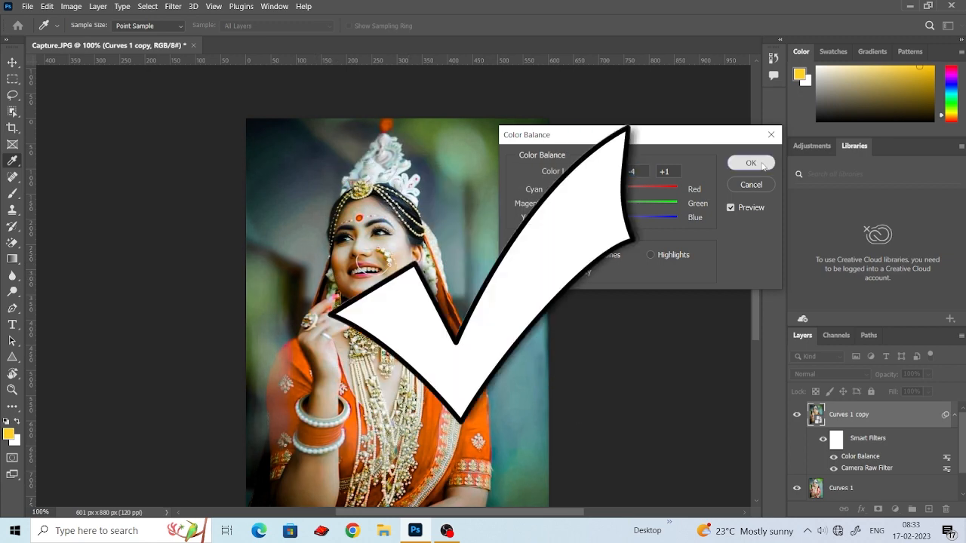
Add a Levels adjustment to the Curves 1 copy layer, keeping the Default preset on the RGB channel.
{"action": "left_click", "coordinate": [71, 6]}
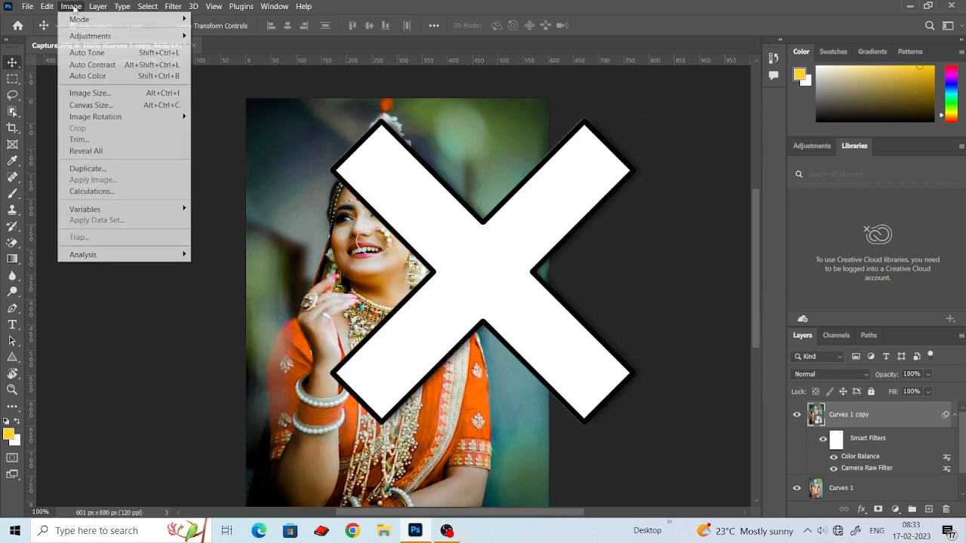
{"action": "mouse_move", "coordinate": [90, 36]}
{"action": "left_click", "coordinate": [220, 48]}
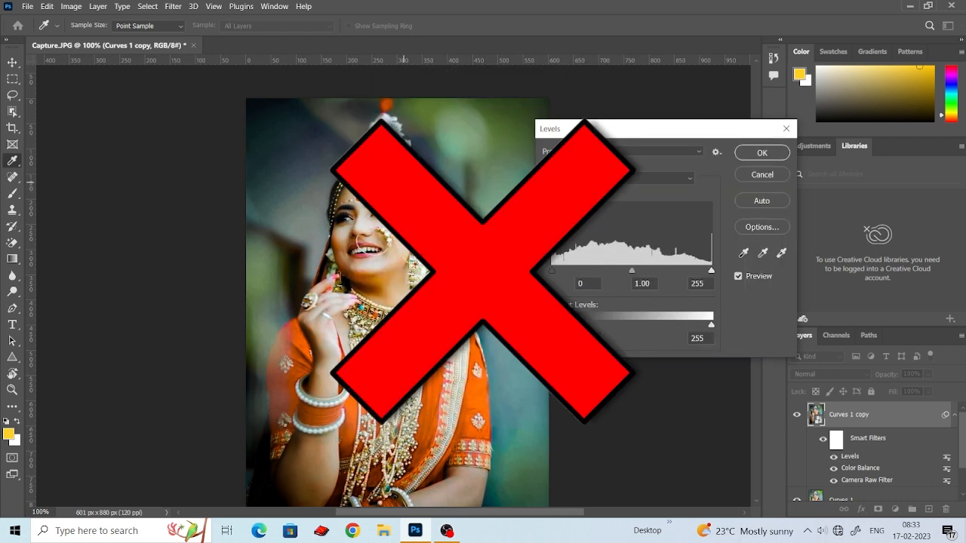
{"action": "left_click", "coordinate": [398, 181]}
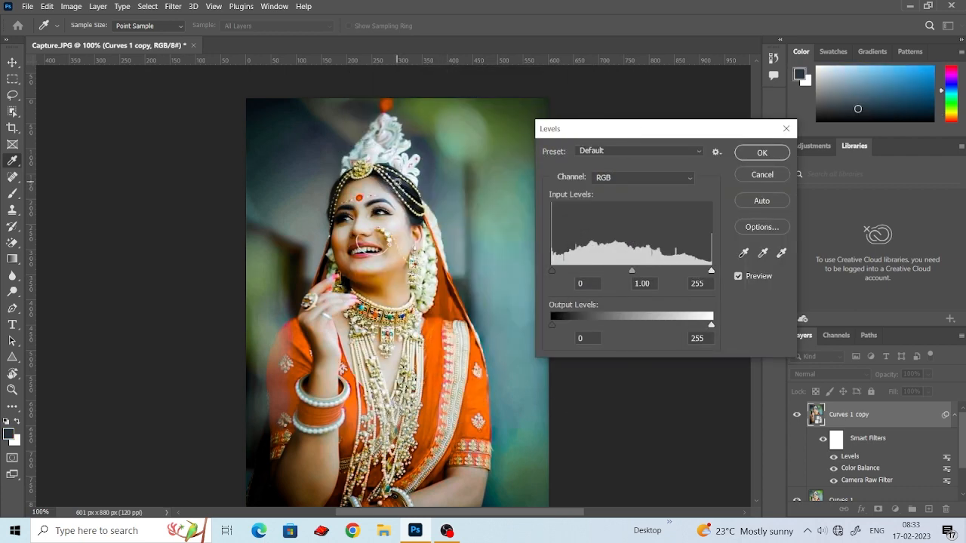
{"action": "left_click", "coordinate": [398, 182]}
{"action": "left_click", "coordinate": [762, 153]}
Compare the full portrait before and after the edits by hiding and reshowing the Curves 1 copy layer with its smart filters.
{"action": "left_click", "coordinate": [799, 417]}
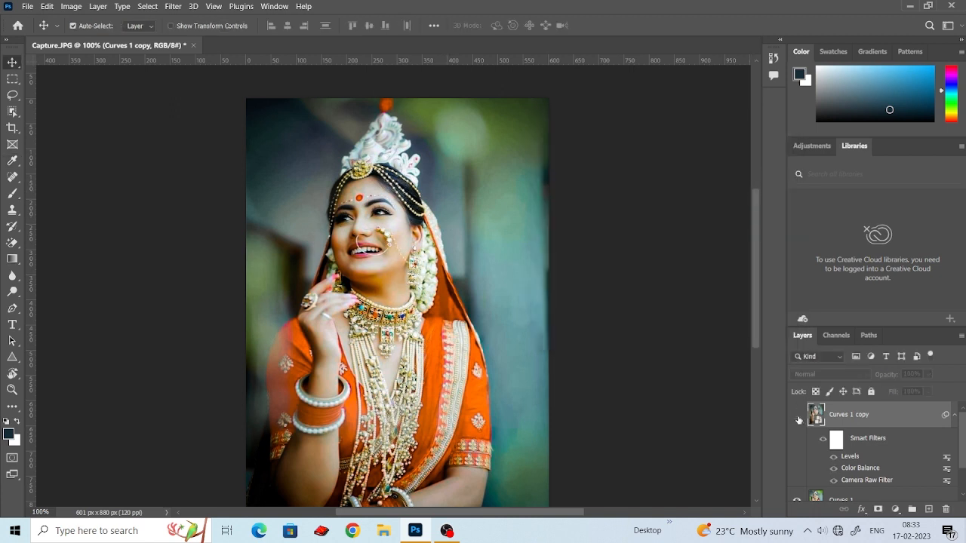
{"action": "left_click", "coordinate": [798, 417]}
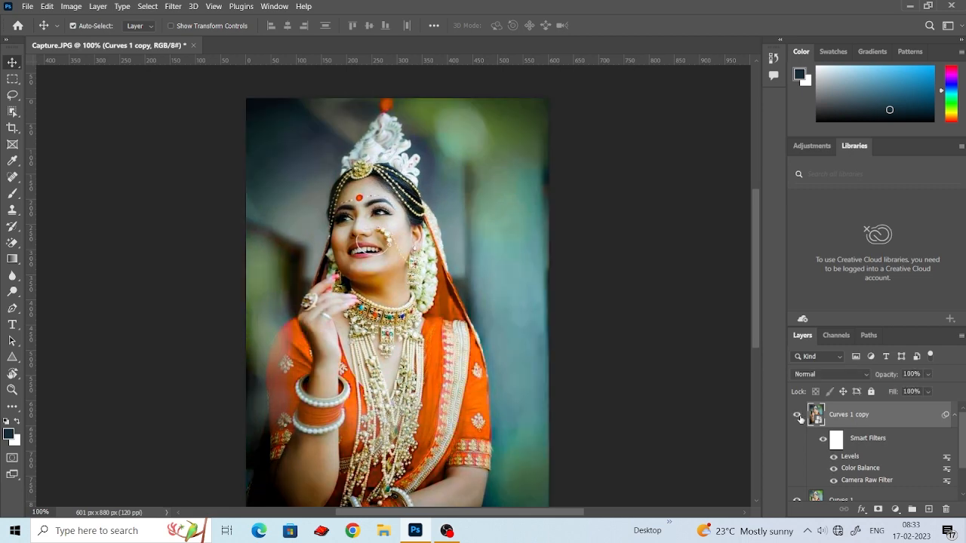
{"action": "key", "text": "ctrl+minus"}
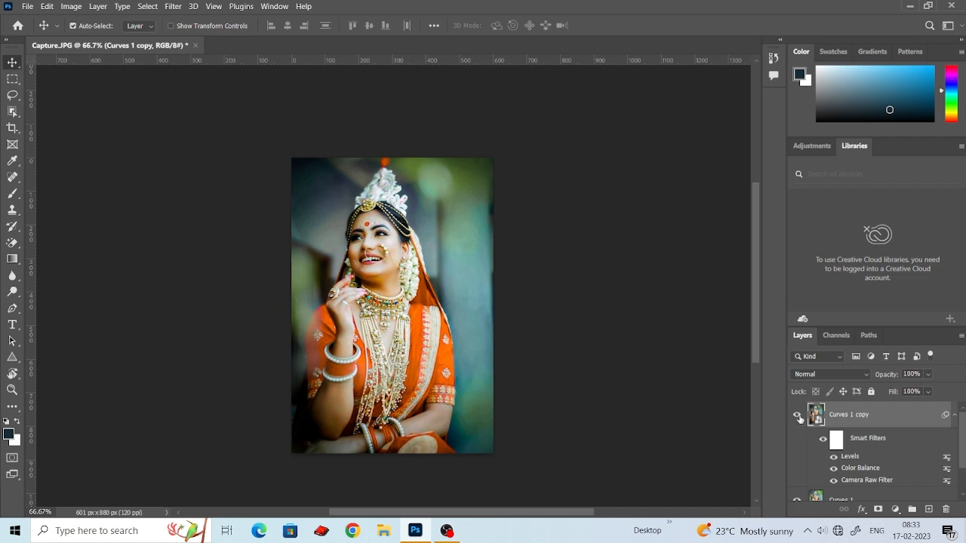
{"action": "left_click", "coordinate": [797, 418]}
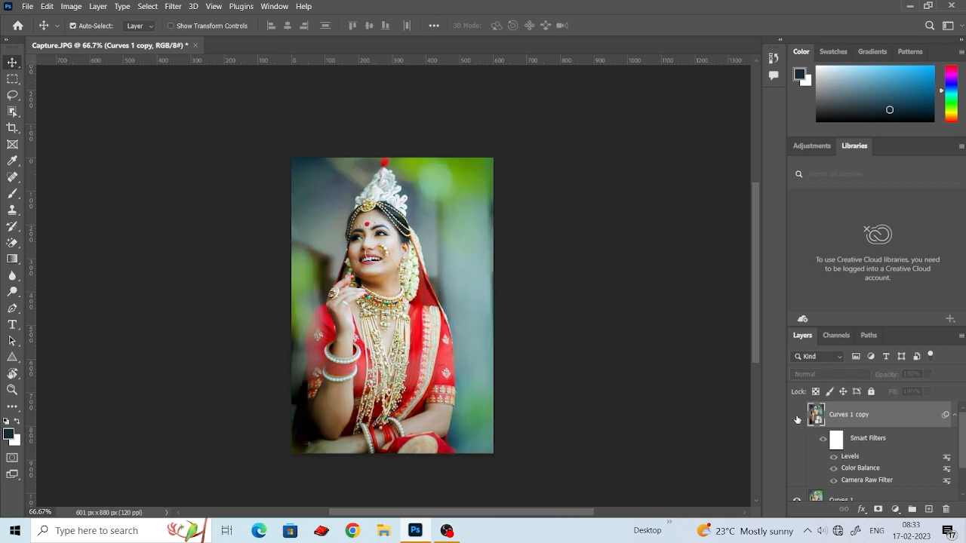
{"action": "left_click", "coordinate": [797, 418]}
{"action": "left_click", "coordinate": [797, 418]}
{"action": "left_click", "coordinate": [796, 418]}
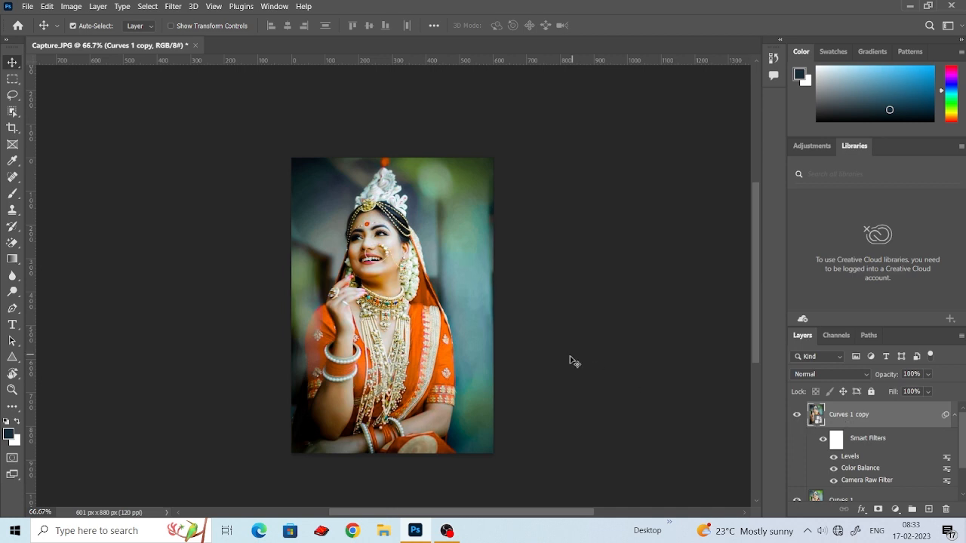
{"action": "scroll", "coordinate": [572, 354], "scroll_direction": "down", "scroll_amount": 1}
{"action": "scroll", "coordinate": [837, 441], "scroll_direction": "down", "scroll_amount": 1}
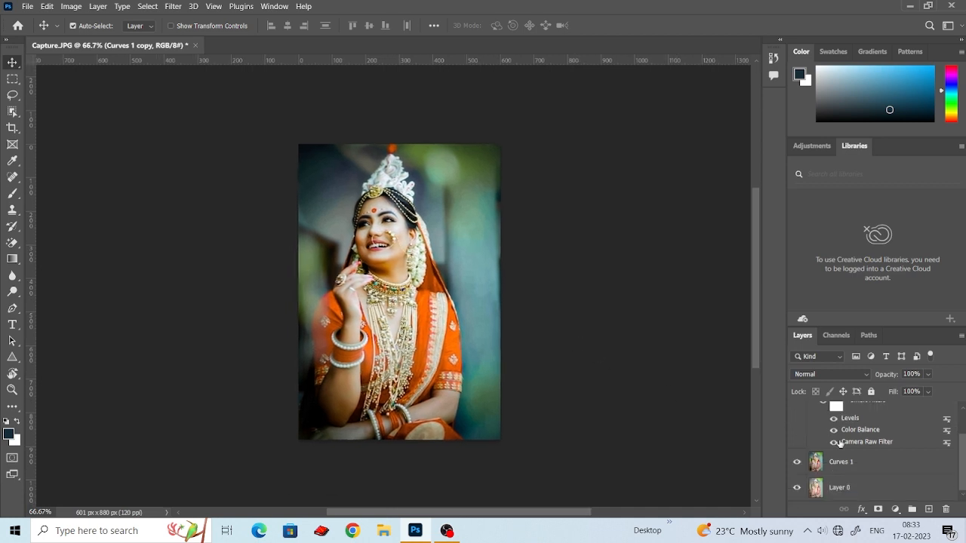
{"action": "scroll", "coordinate": [844, 443], "scroll_direction": "up", "scroll_amount": 1}
{"action": "scroll", "coordinate": [535, 298], "scroll_direction": "up", "scroll_amount": 1}
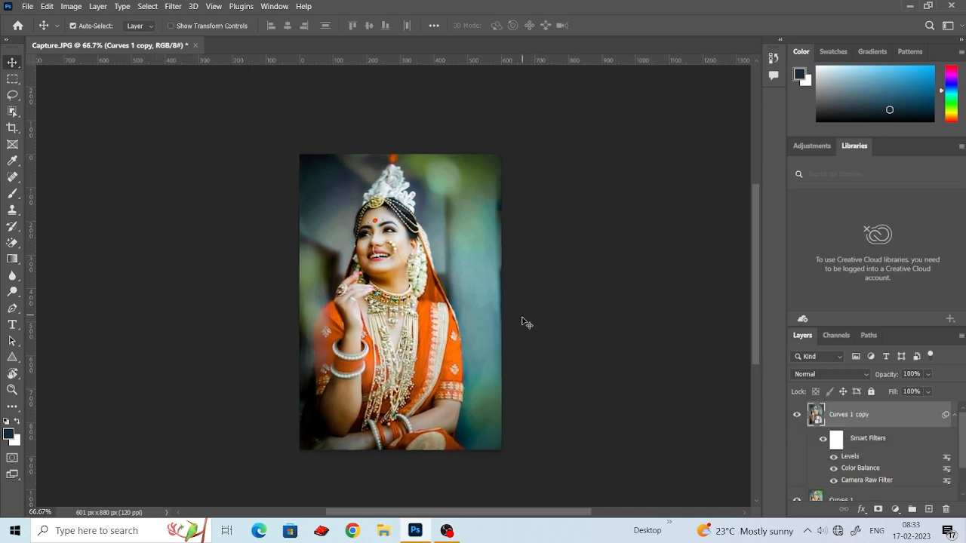